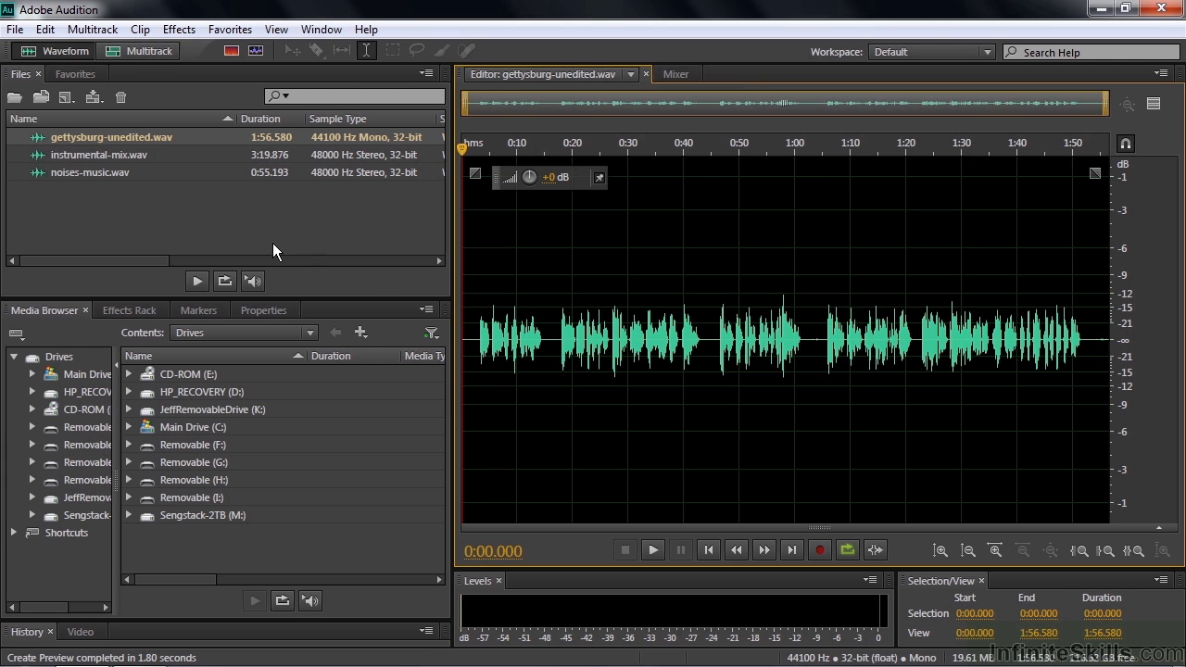
Browse the narrations and music folders in the Open dialog, then close it without opening a file
{"action": "key", "text": "ctrl+o"}
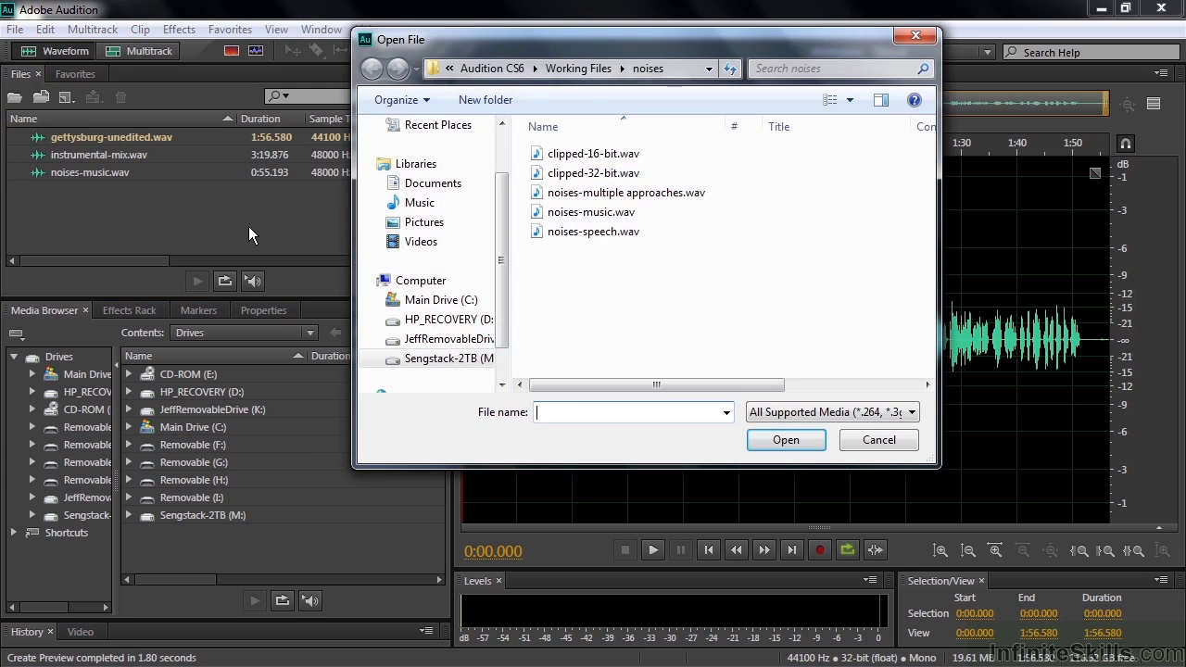
{"action": "left_click", "coordinate": [586, 68]}
{"action": "double_click", "coordinate": [573, 216]}
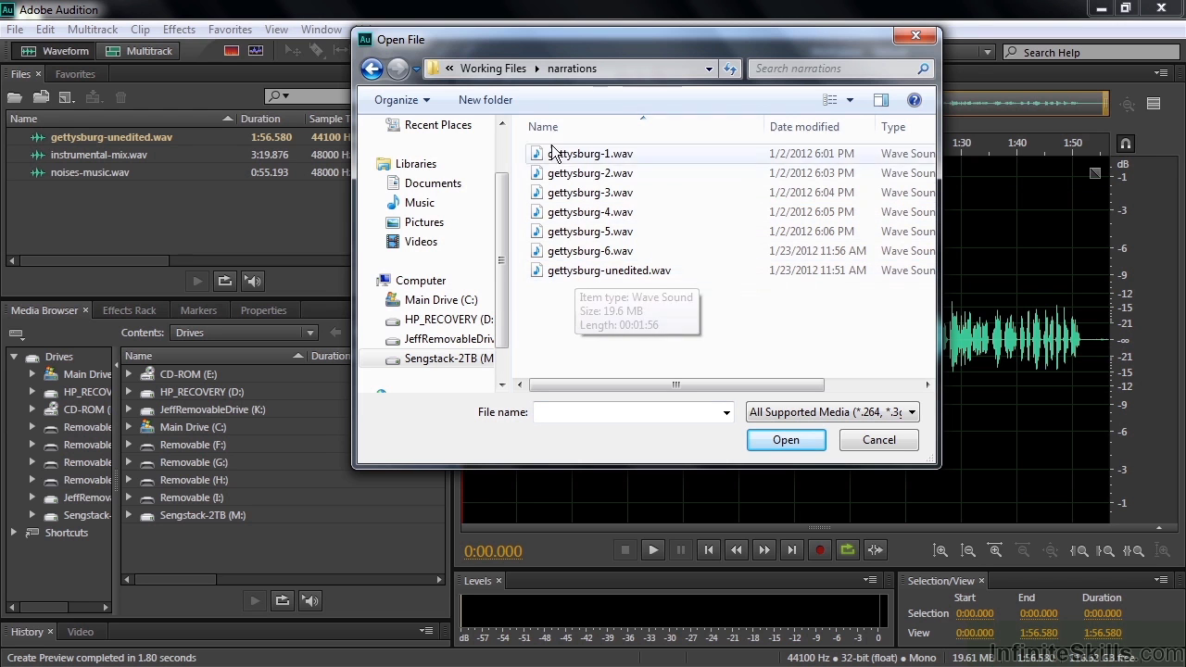
{"action": "left_click", "coordinate": [505, 69]}
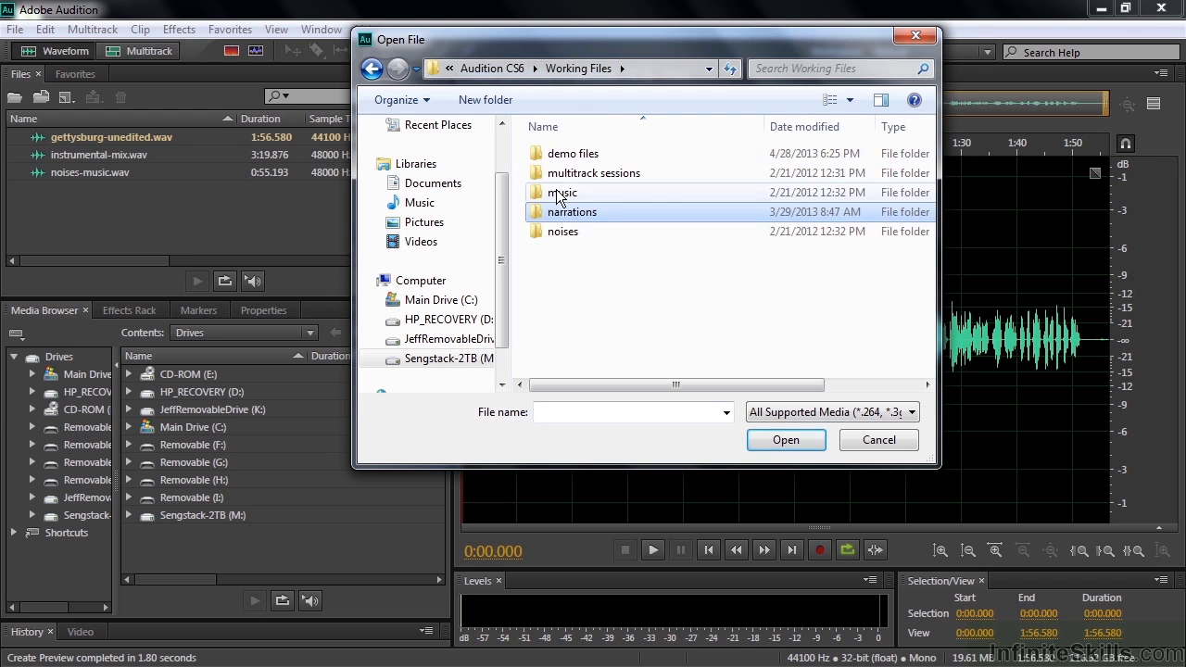
{"action": "double_click", "coordinate": [556, 191]}
{"action": "double_click", "coordinate": [557, 175]}
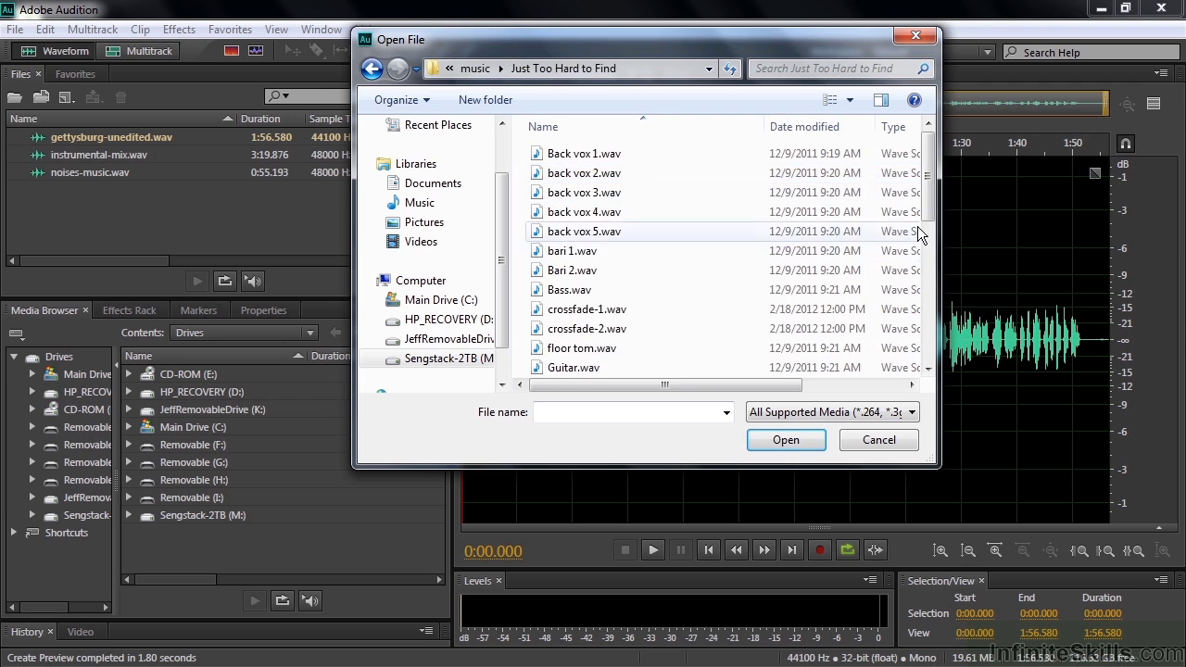
{"action": "left_click_drag", "start_coordinate": [934, 195], "coordinate": [934, 281]}
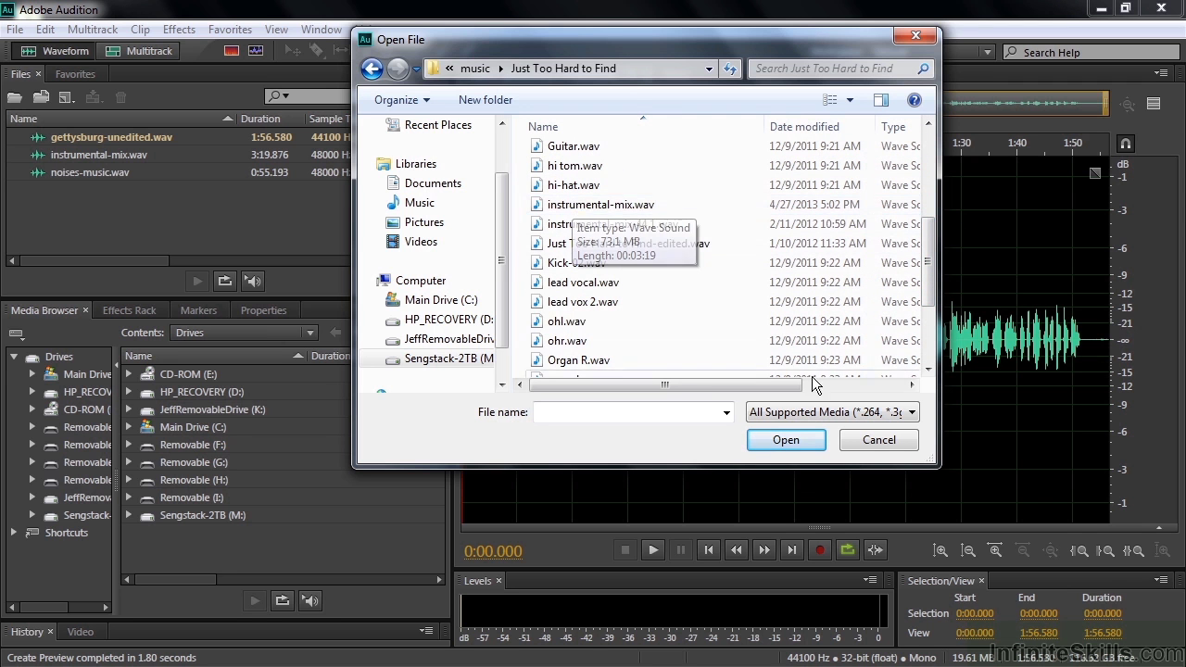
{"action": "left_click", "coordinate": [871, 438]}
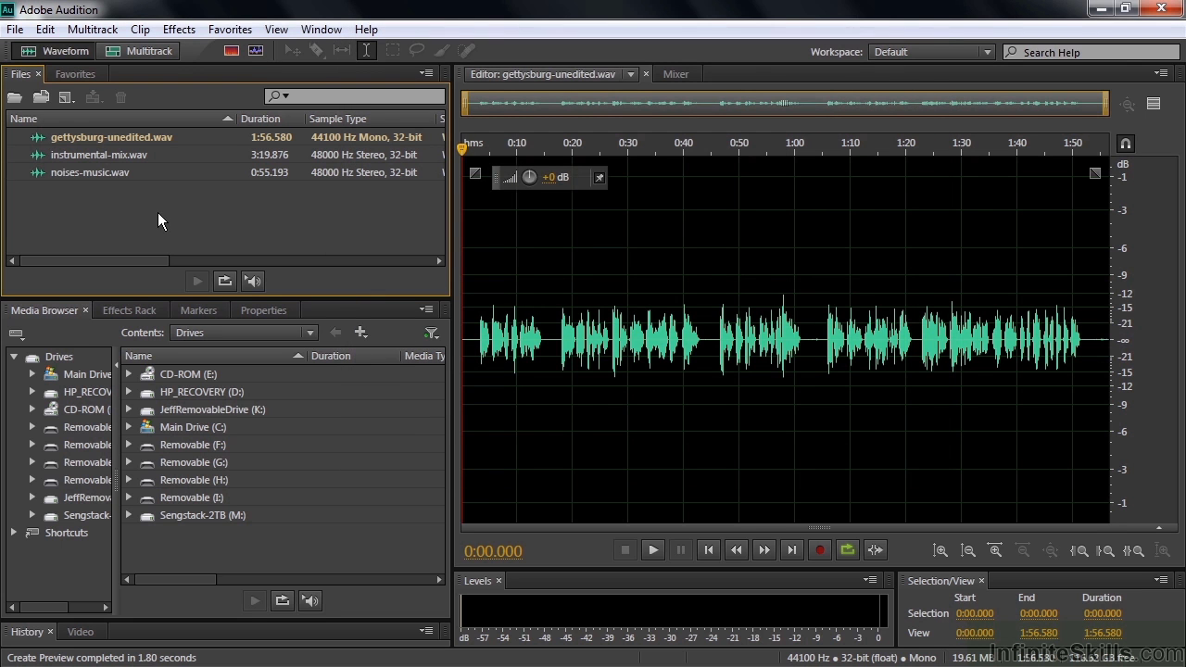
Play the narration from near its start and stop at 0:04.937
{"action": "left_click", "coordinate": [478, 332]}
{"action": "key", "text": "space"}
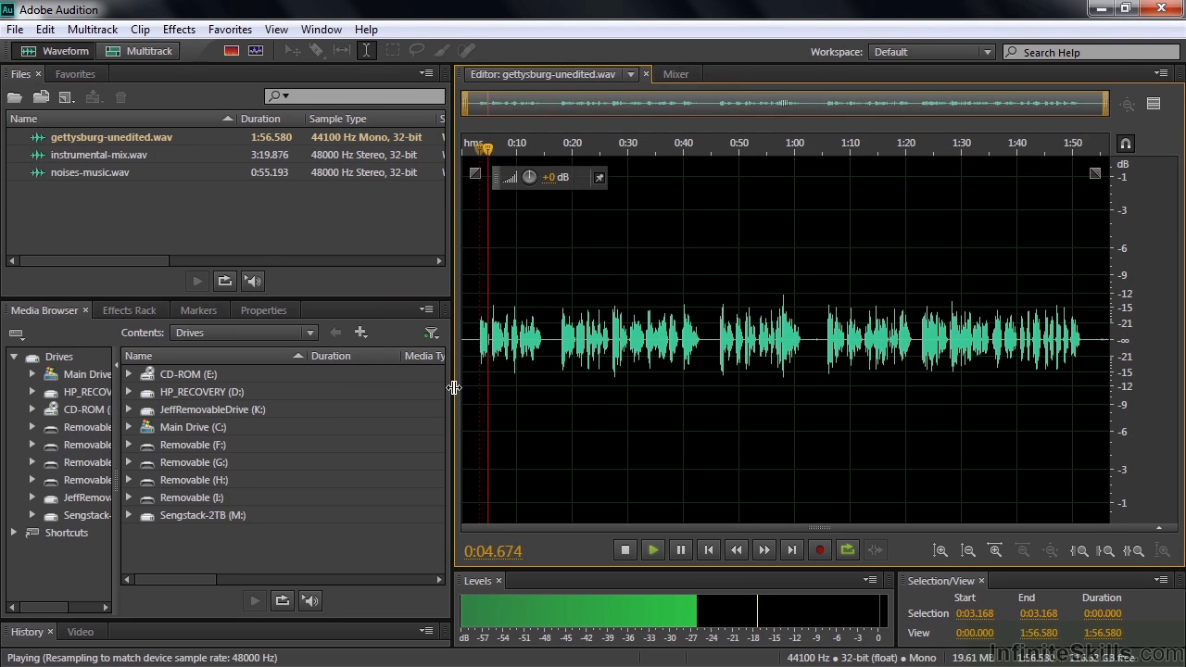
{"action": "key", "text": "space"}
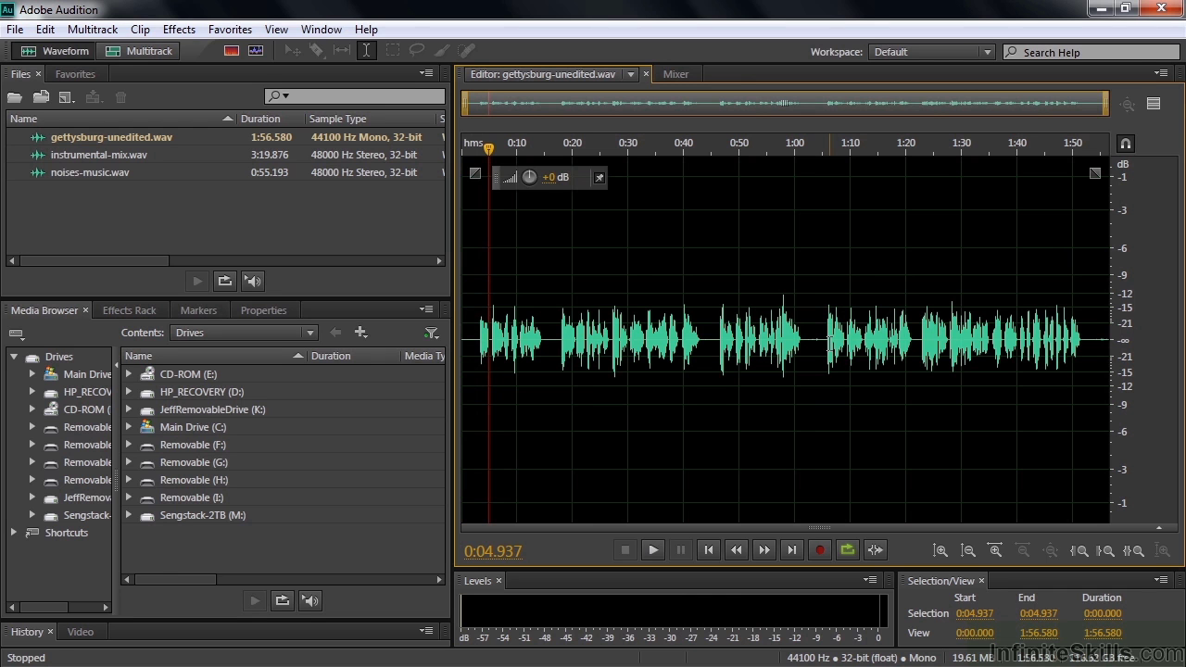
Show the Preview Editor, zoom and pan both views together, then select 1:22.473–1:27.036
{"action": "left_click", "coordinate": [1155, 104]}
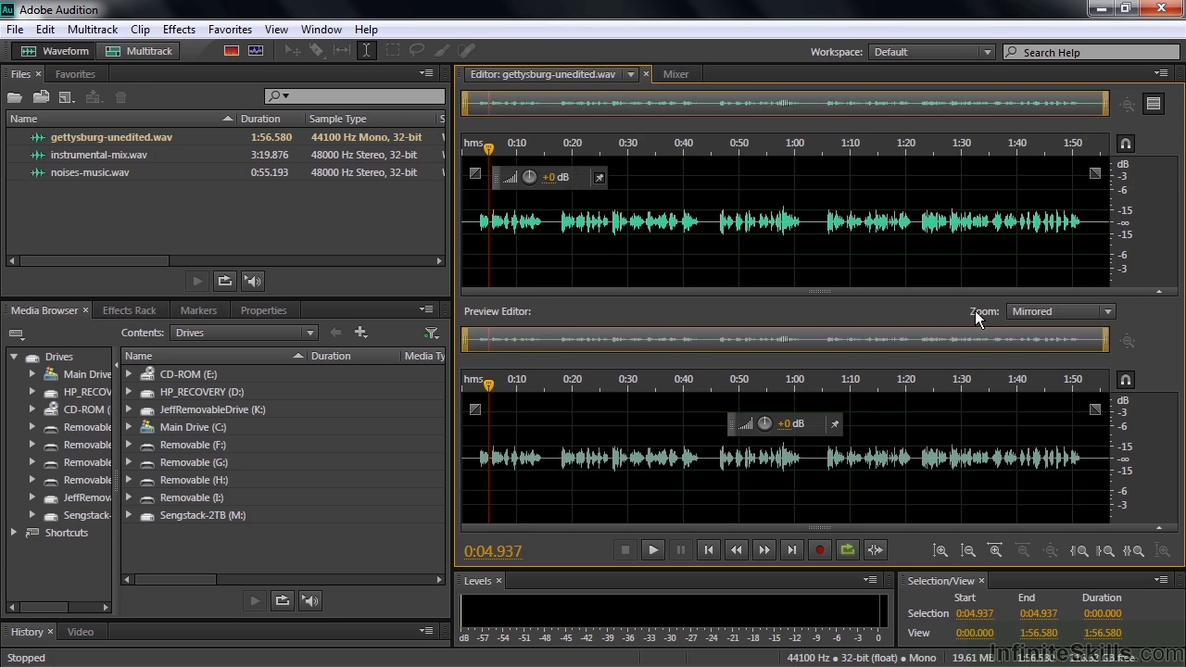
{"action": "left_click_drag", "start_coordinate": [1106, 103], "coordinate": [644, 102]}
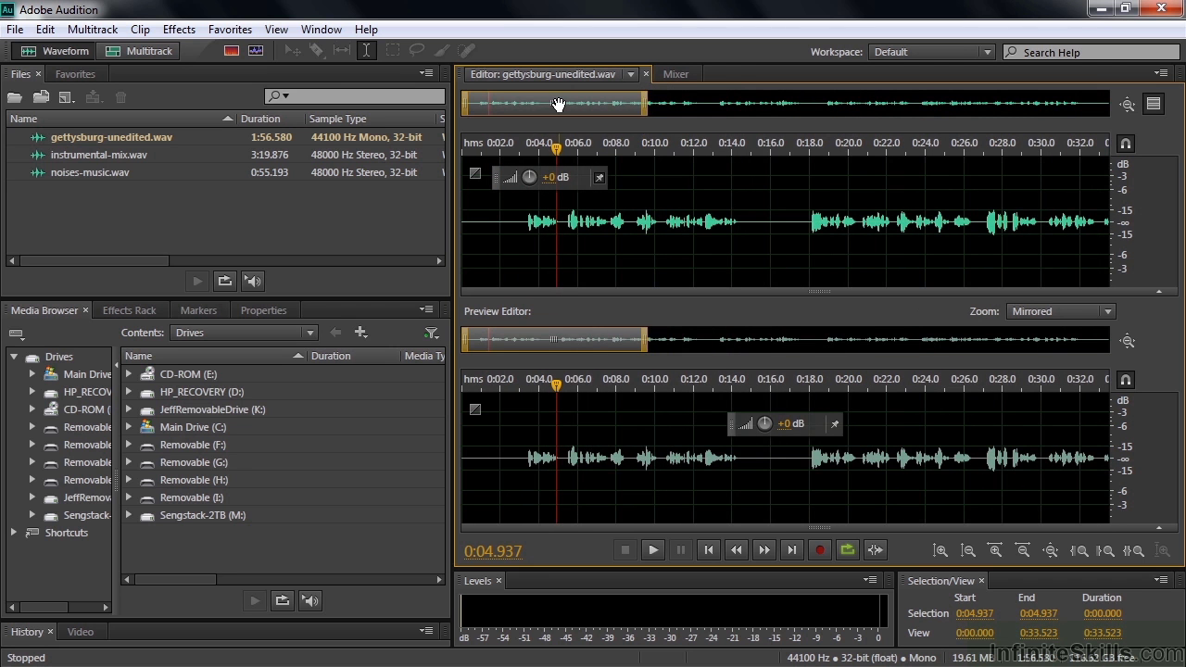
{"action": "left_click_drag", "start_coordinate": [559, 104], "coordinate": [1024, 100]}
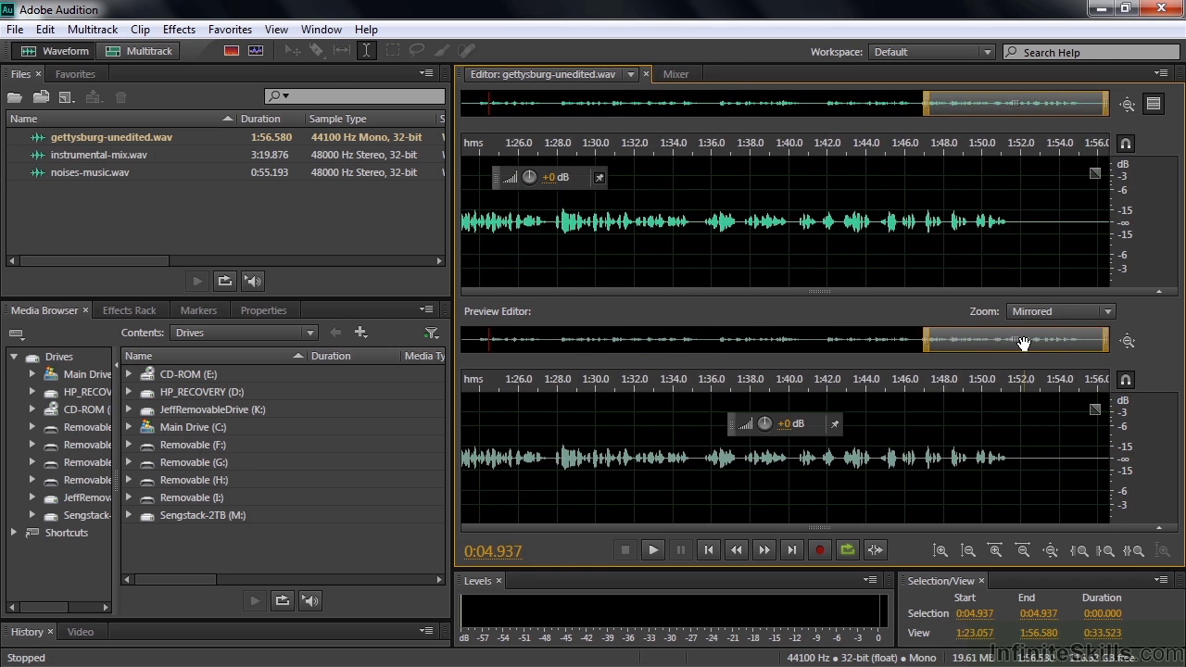
{"action": "left_click_drag", "start_coordinate": [1022, 341], "coordinate": [567, 368]}
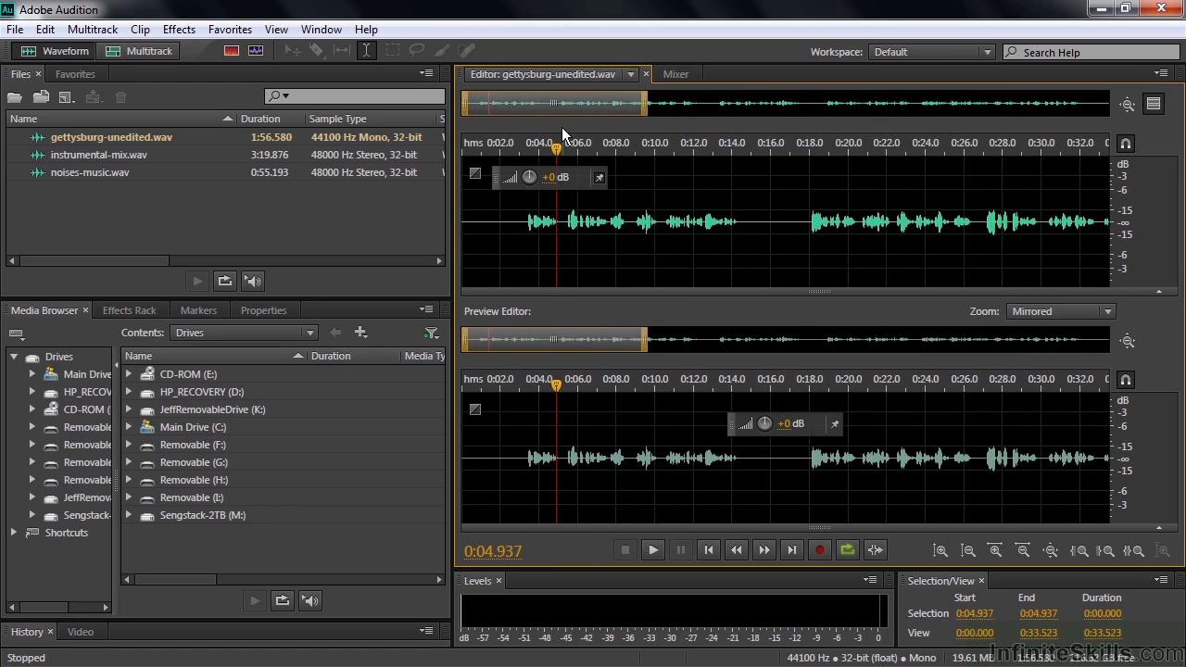
{"action": "left_click_drag", "start_coordinate": [538, 100], "coordinate": [786, 99]}
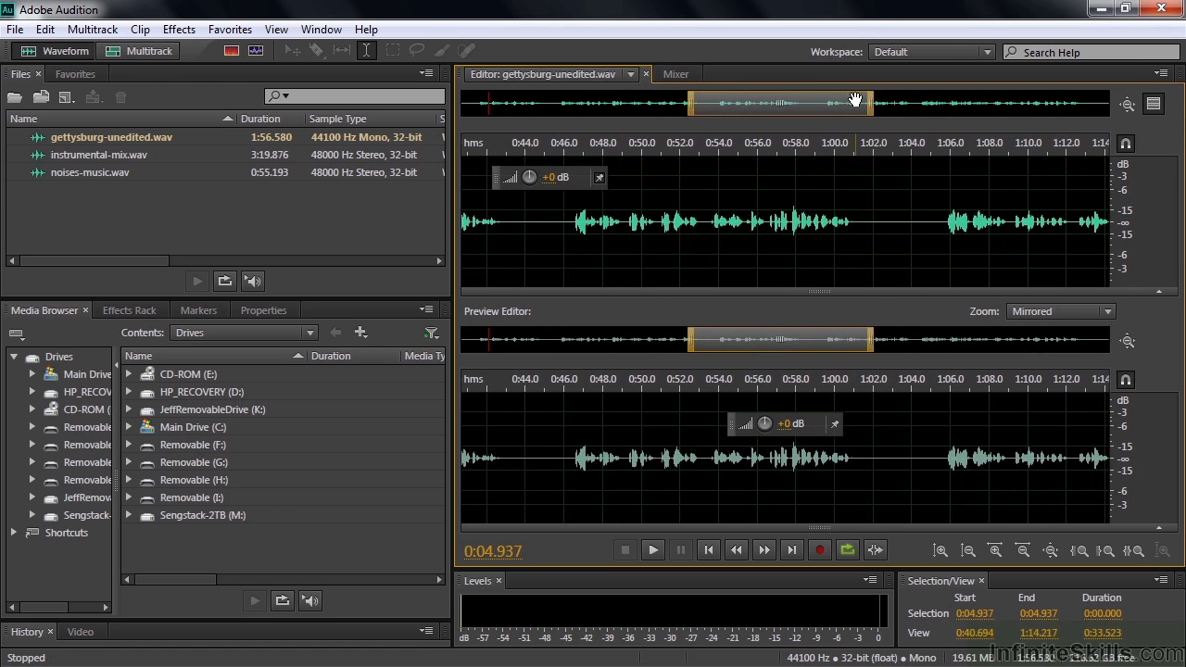
{"action": "left_click_drag", "start_coordinate": [895, 102], "coordinate": [1080, 102]}
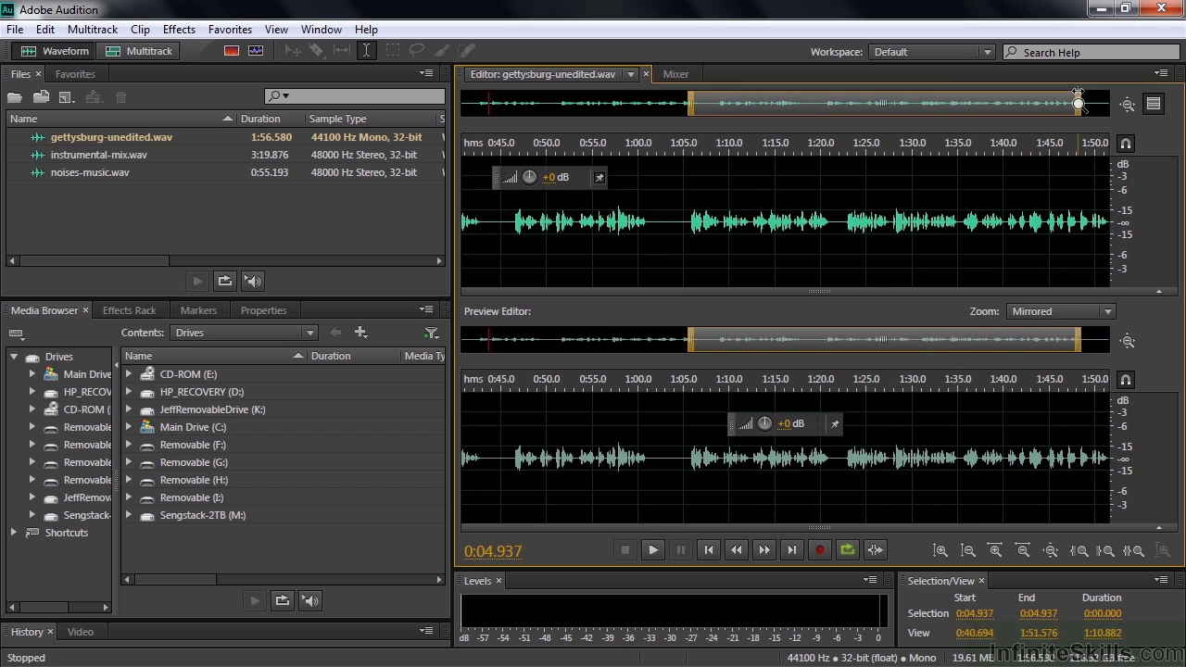
{"action": "left_click_drag", "start_coordinate": [844, 213], "coordinate": [885, 213]}
Set the Preview Editor zoom to Independent and zoom the main editor without moving the preview
{"action": "left_click", "coordinate": [835, 248]}
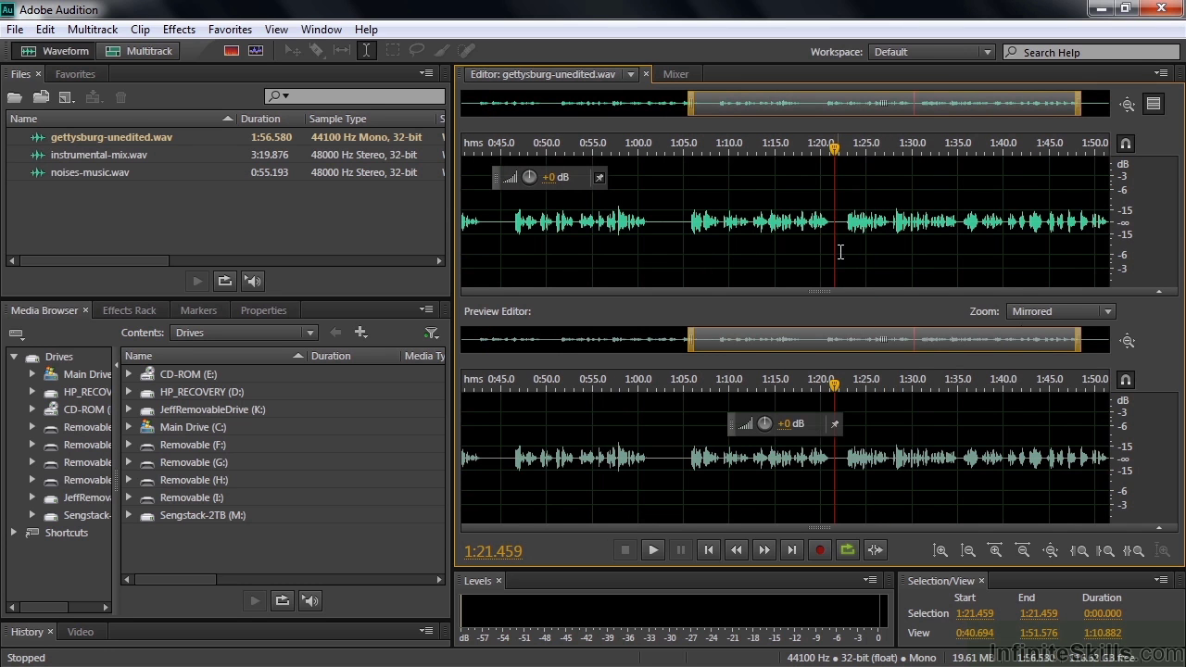
{"action": "left_click", "coordinate": [1108, 313]}
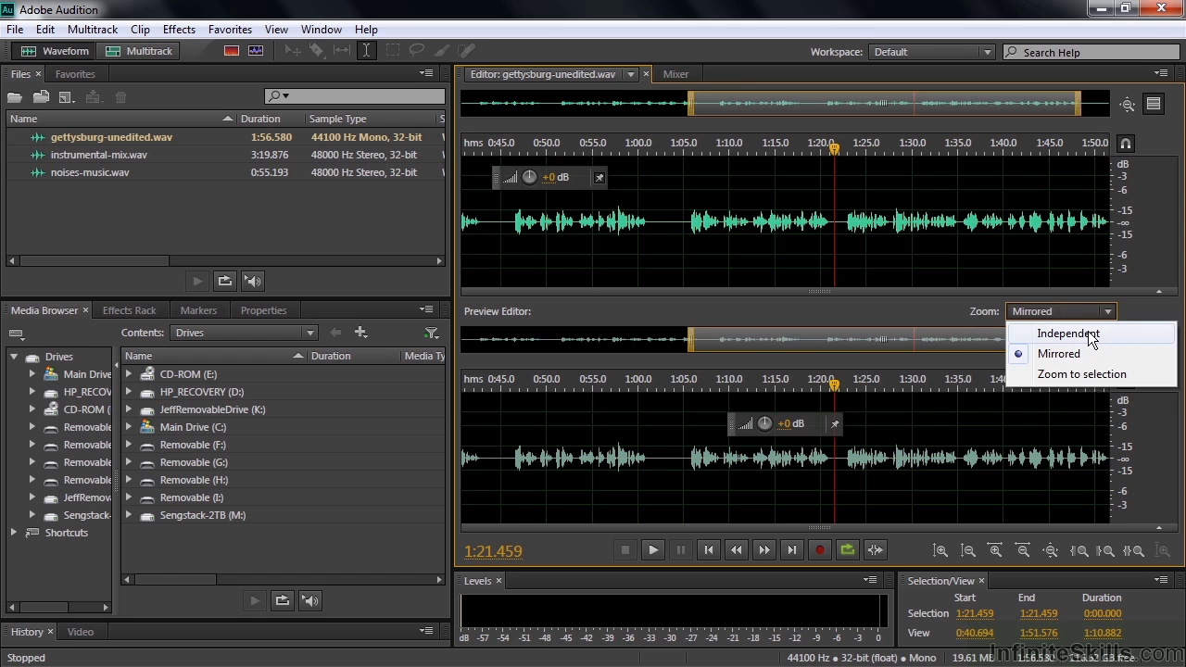
{"action": "left_click", "coordinate": [1069, 334]}
{"action": "left_click_drag", "start_coordinate": [1080, 104], "coordinate": [898, 113]}
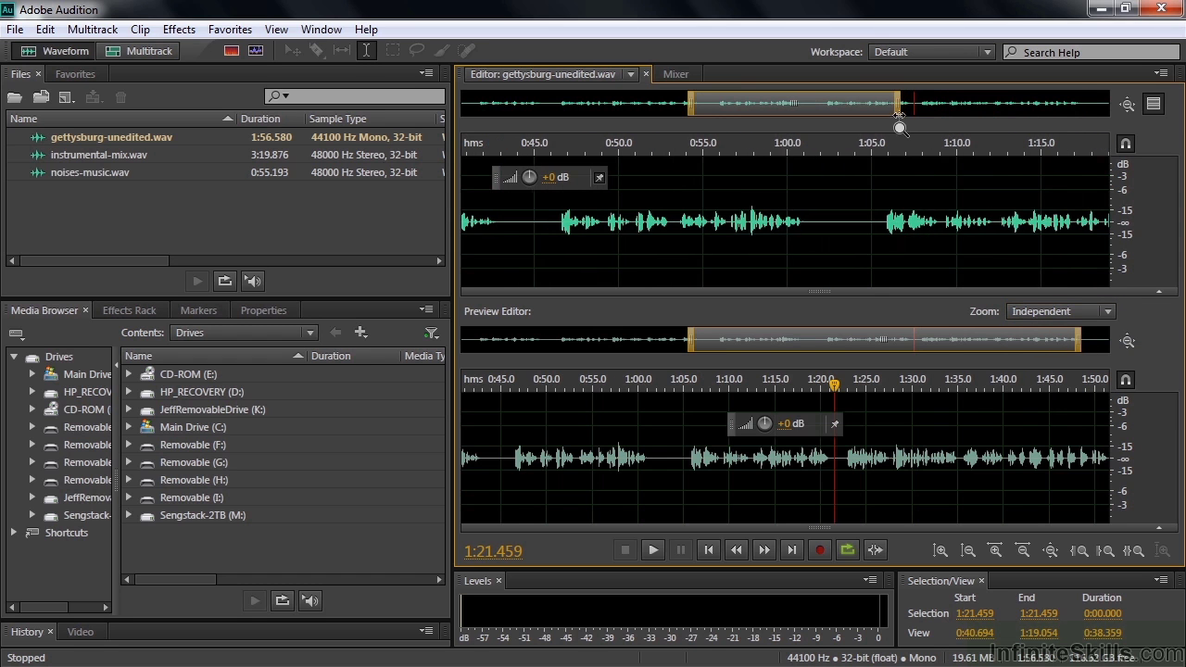
{"action": "left_click_drag", "start_coordinate": [690, 340], "coordinate": [729, 340]}
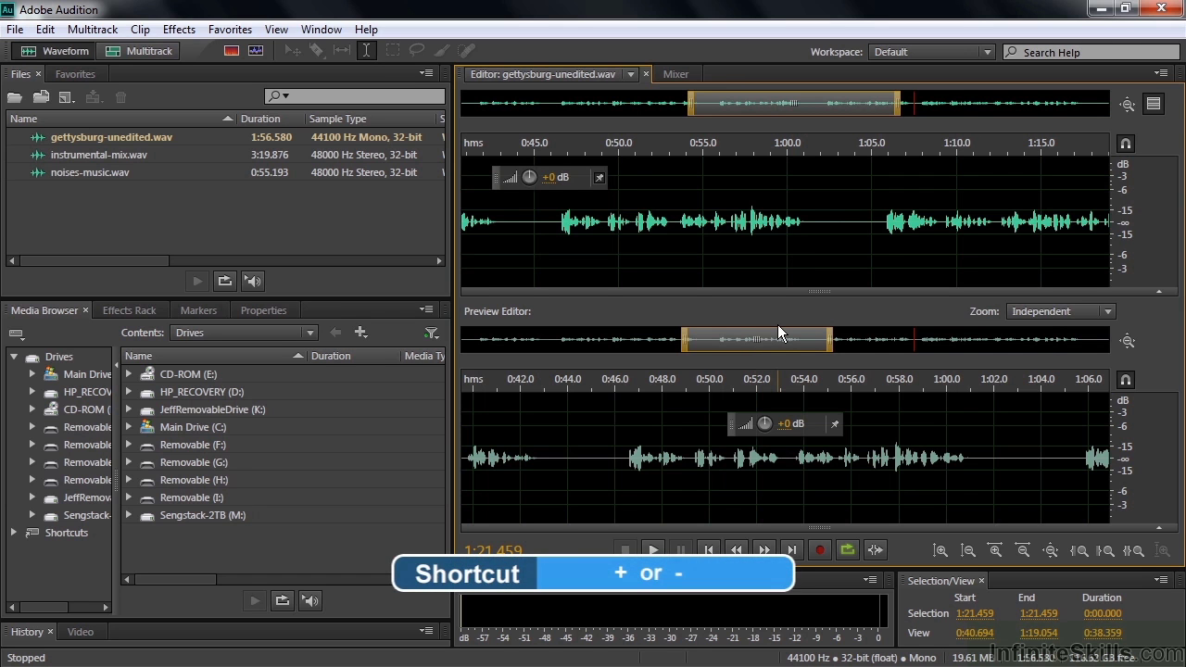
Zoom the main editor in and out with +/-, then jump each editor to the file start and end
{"action": "key", "text": "equal"}
{"action": "key", "text": "equal"}
{"action": "key", "text": "equal"}
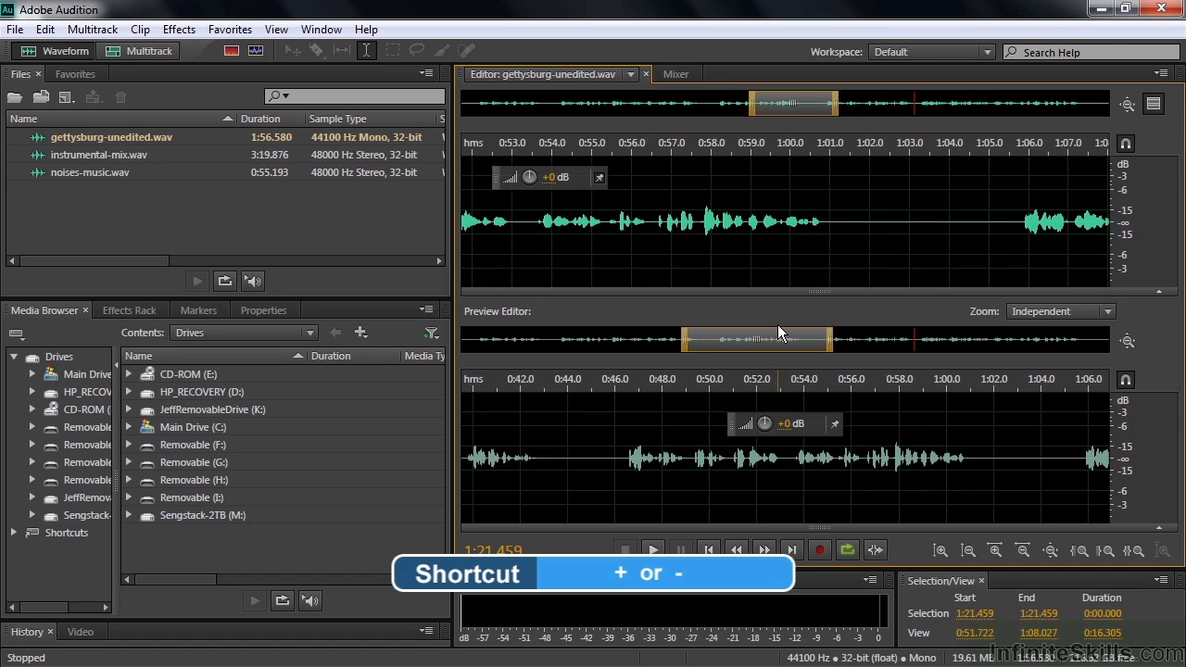
{"action": "key", "text": "minus"}
{"action": "key", "text": "minus"}
{"action": "key", "text": "minus"}
{"action": "key", "text": "minus"}
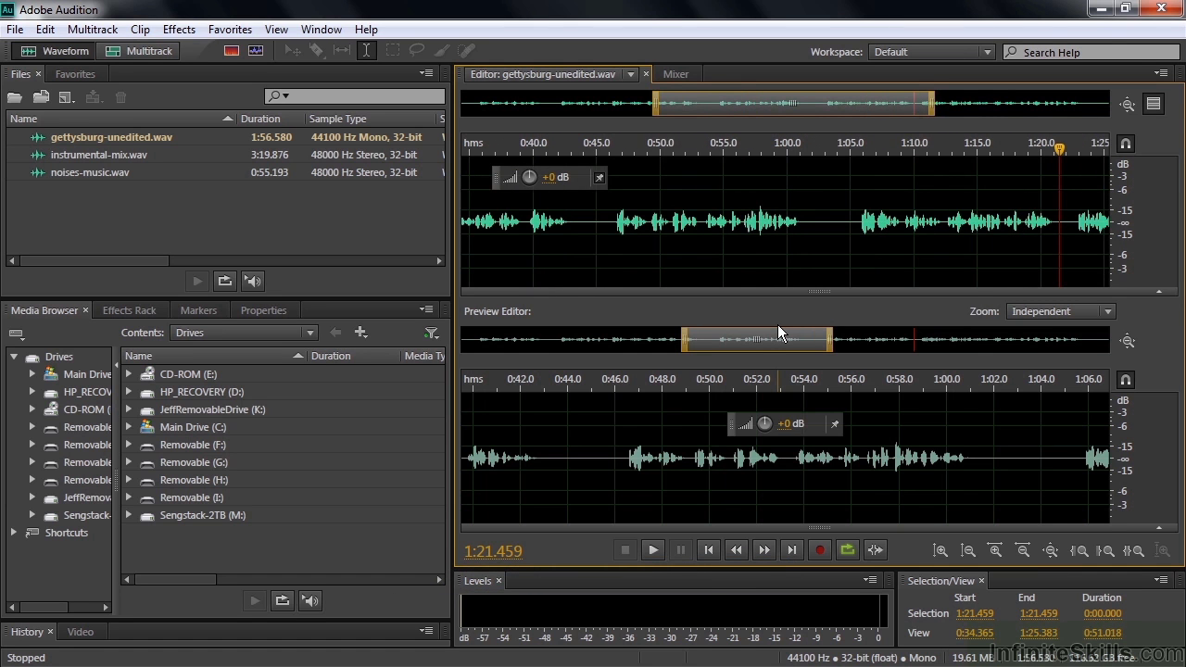
{"action": "key", "text": "Home"}
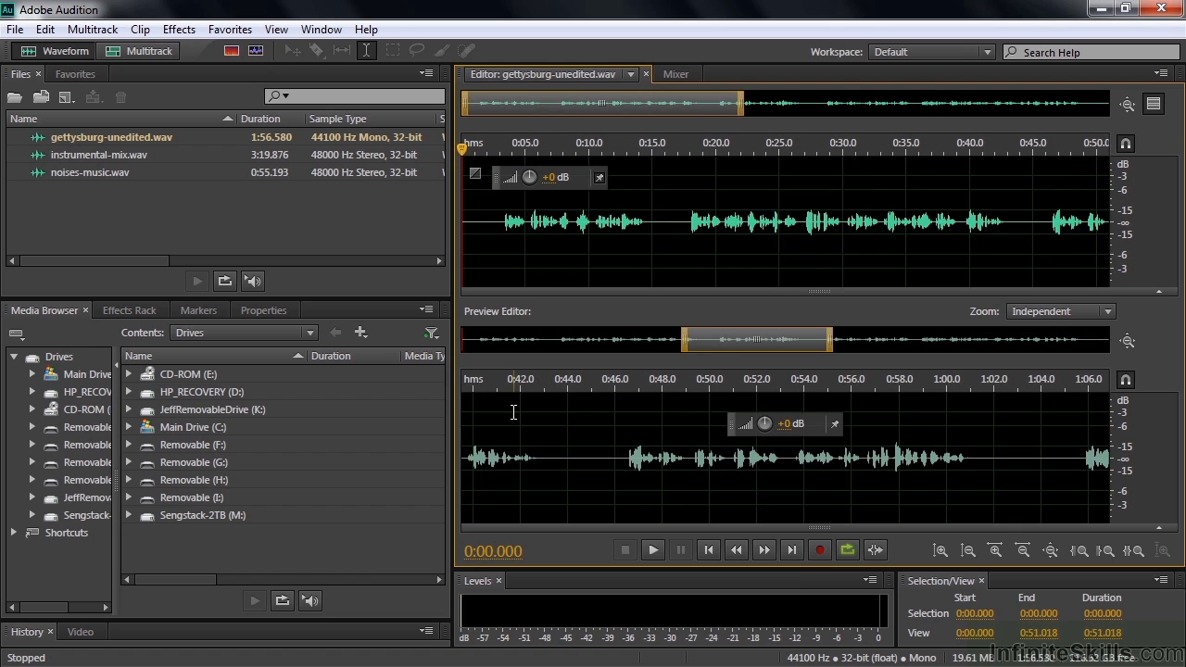
{"action": "left_click_drag", "start_coordinate": [742, 339], "coordinate": [556, 341]}
{"action": "key", "text": "End"}
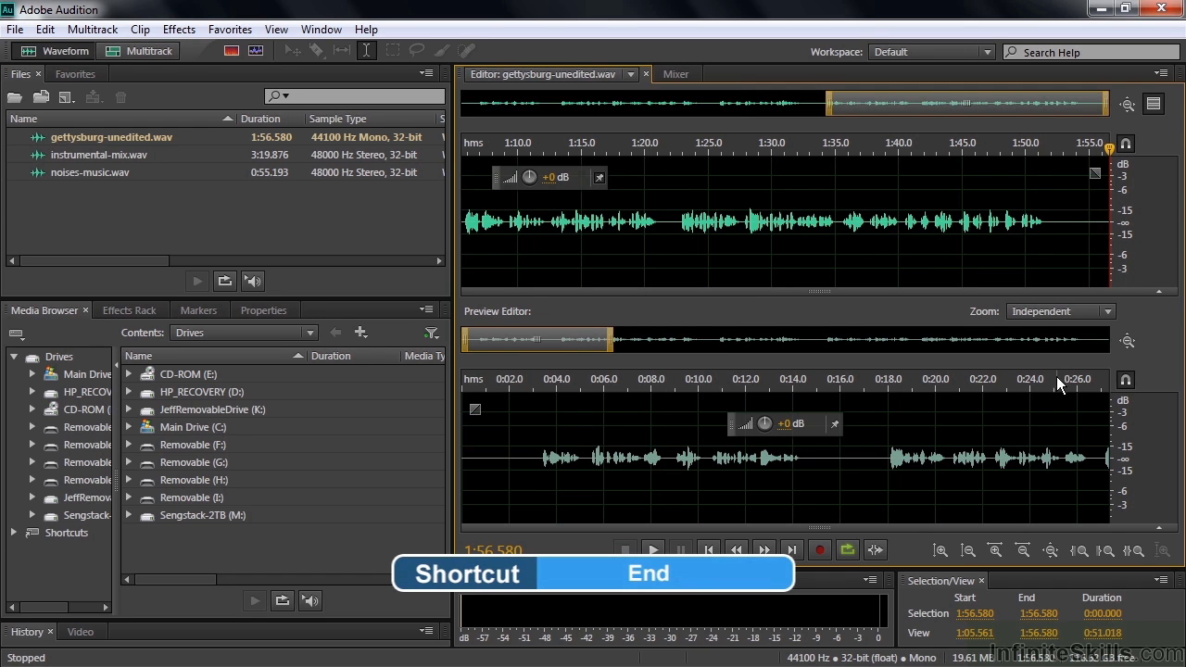
{"action": "key", "text": "End"}
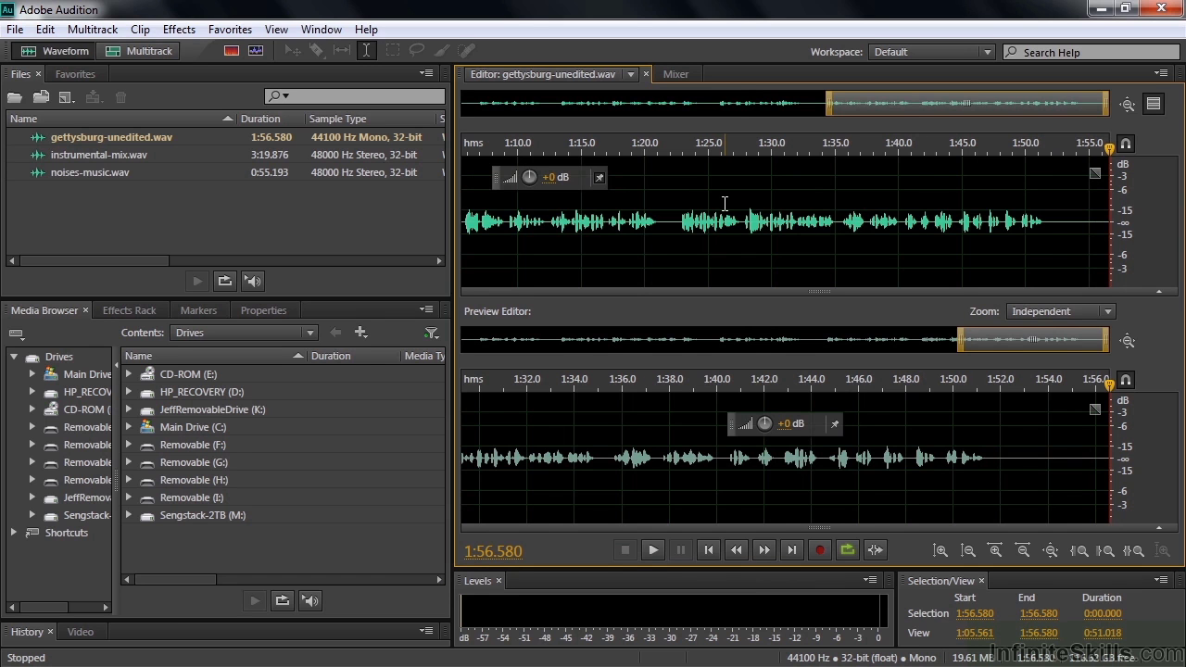
Set the preview zoom to Zoom to selection and select 1:20.785–1:23.000 in the preview
{"action": "left_click", "coordinate": [1106, 312]}
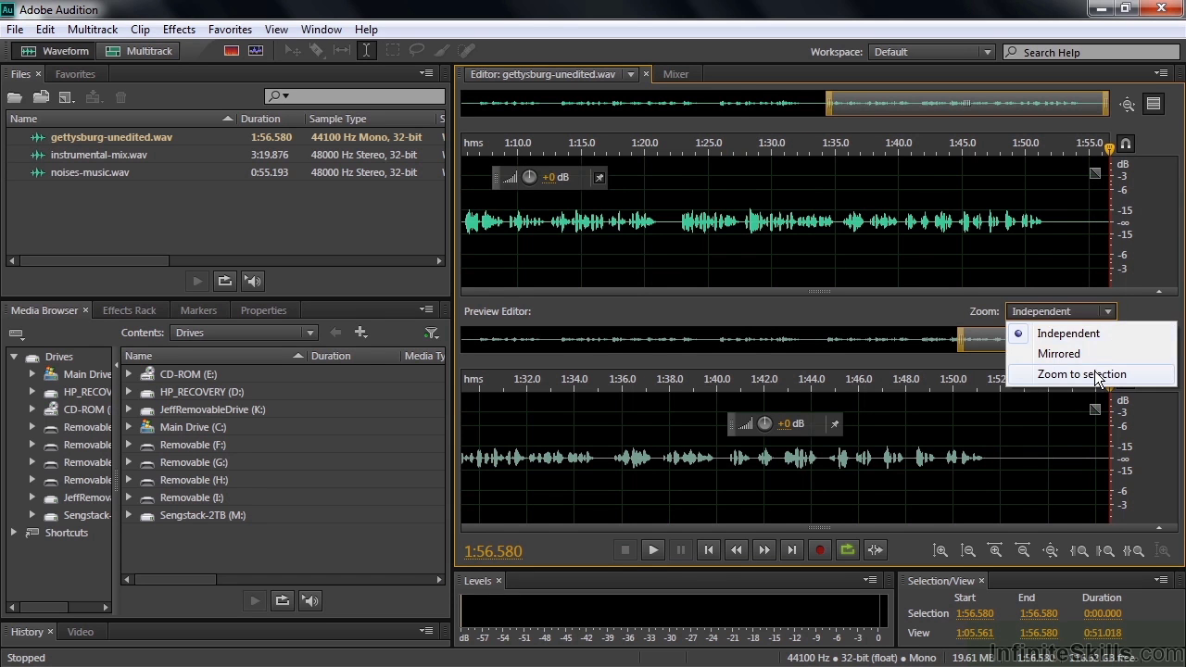
{"action": "left_click", "coordinate": [1099, 377]}
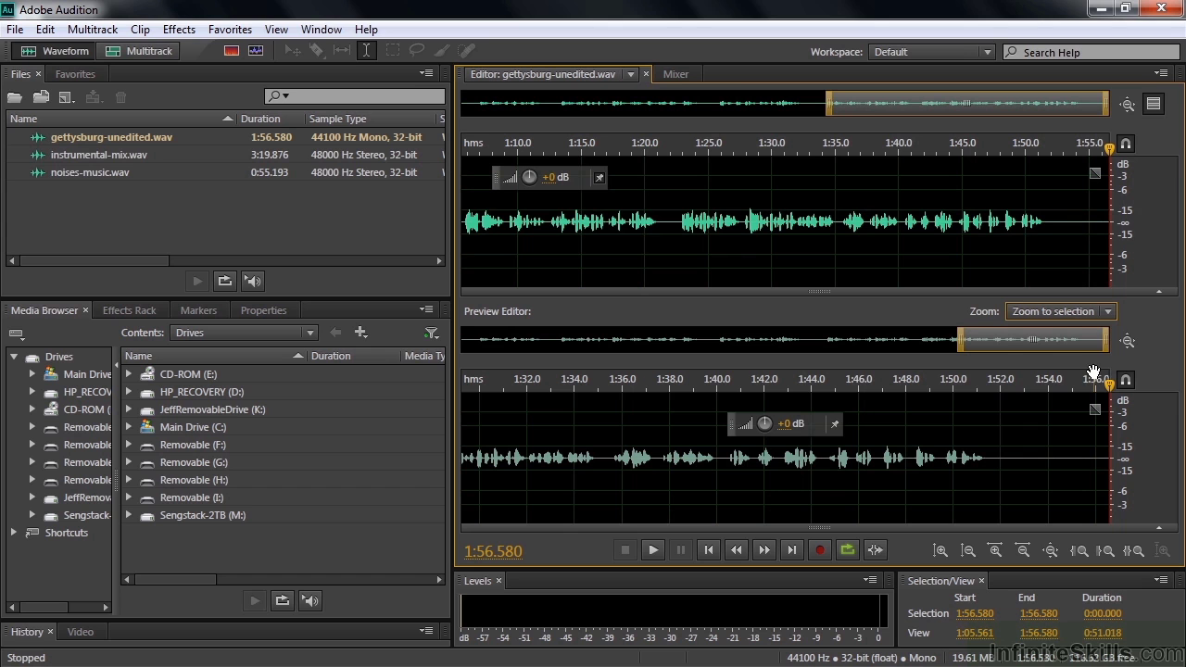
{"action": "left_click_drag", "start_coordinate": [646, 223], "coordinate": [691, 223]}
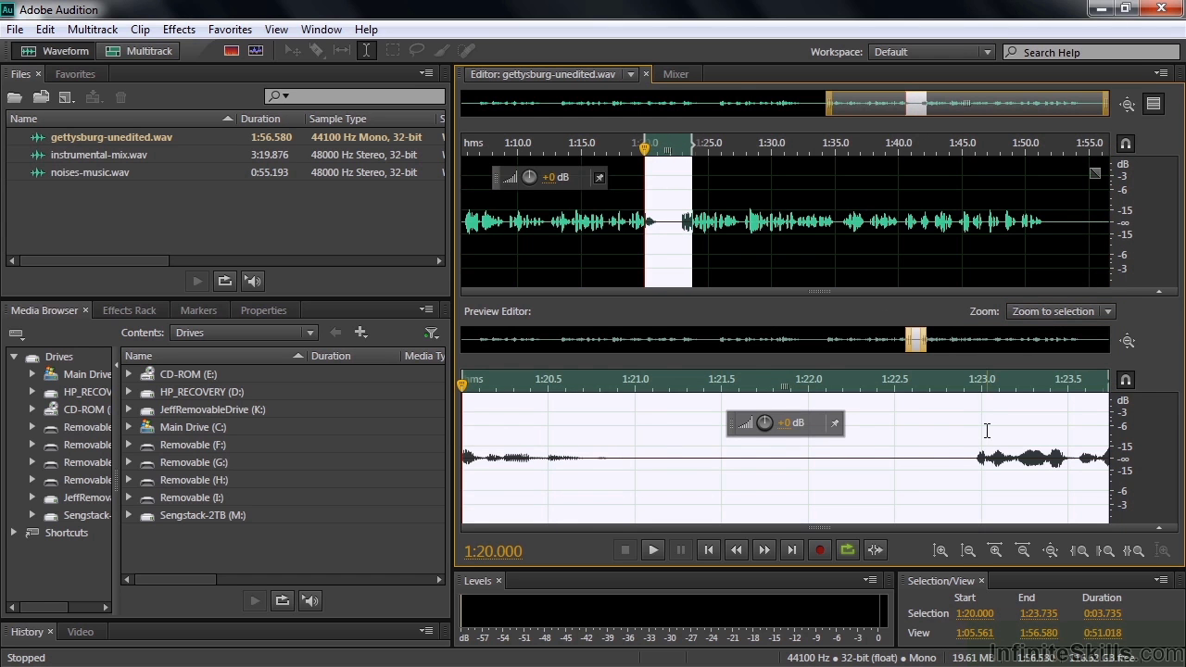
{"action": "left_click", "coordinate": [630, 461]}
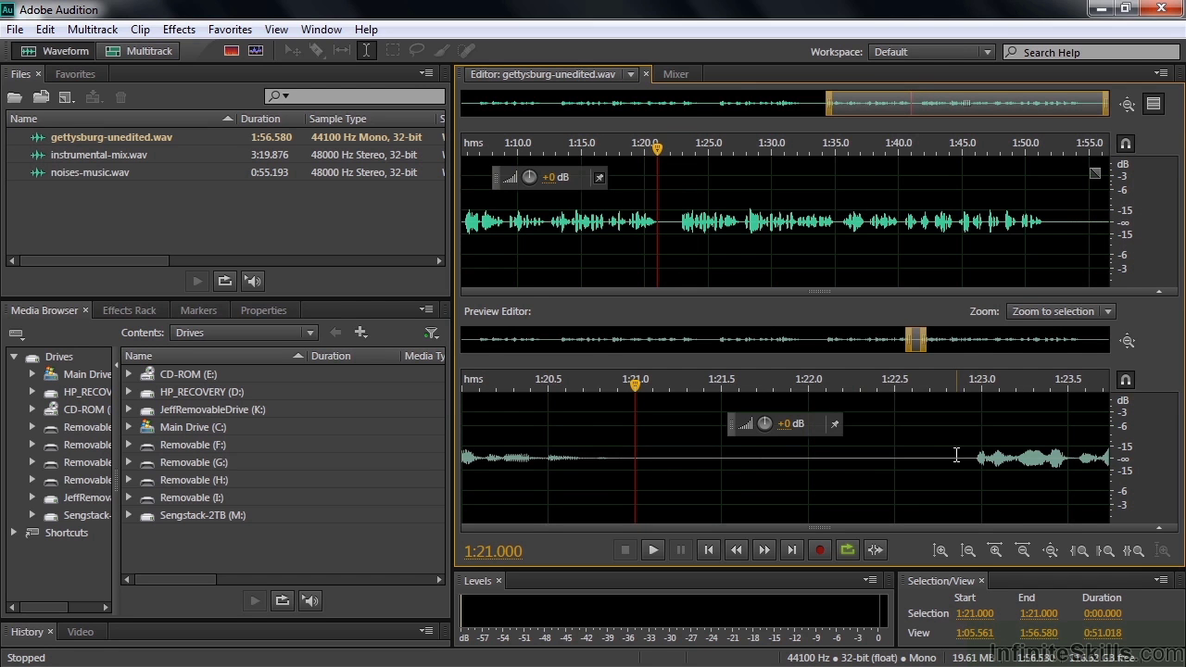
{"action": "left_click_drag", "start_coordinate": [597, 456], "coordinate": [982, 468]}
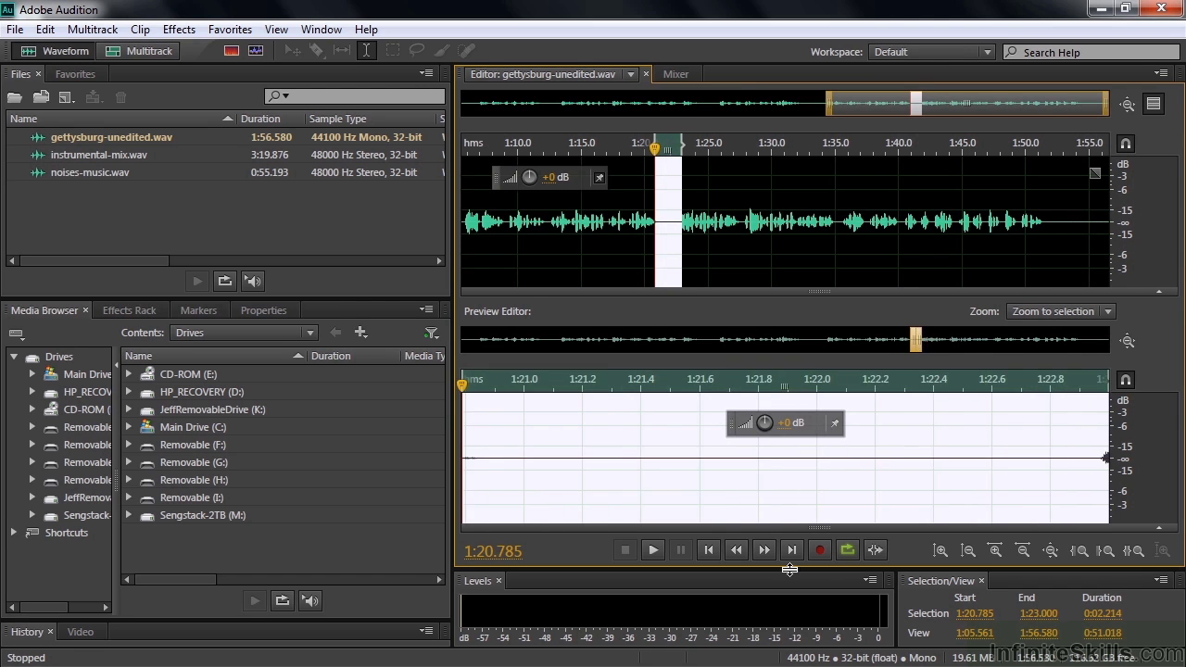
Zoom both editors out to the whole file and set the preview zoom back to Mirrored
{"action": "left_click", "coordinate": [1126, 341]}
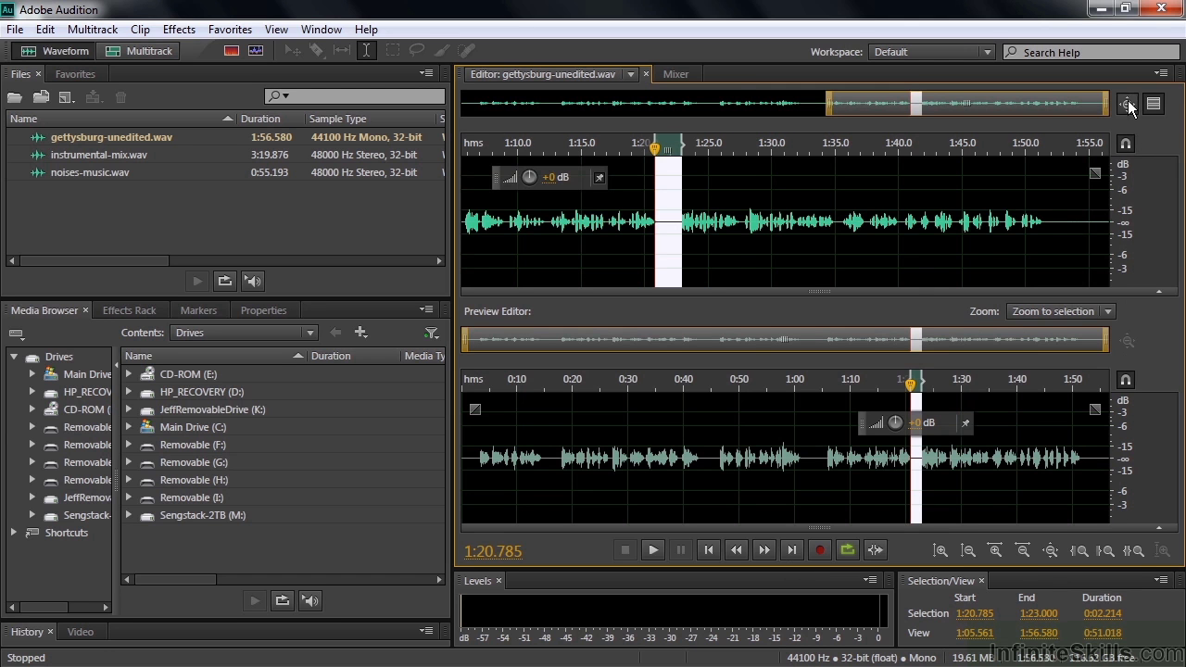
{"action": "left_click", "coordinate": [1127, 104]}
{"action": "left_click", "coordinate": [1108, 311]}
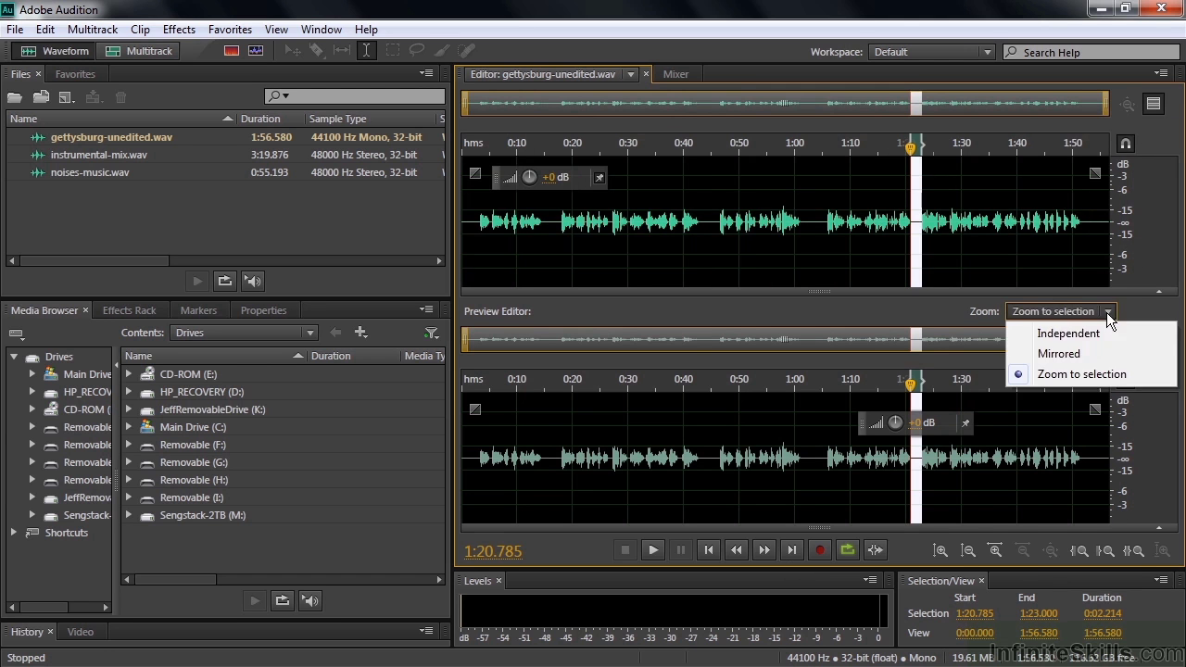
{"action": "left_click", "coordinate": [1070, 354]}
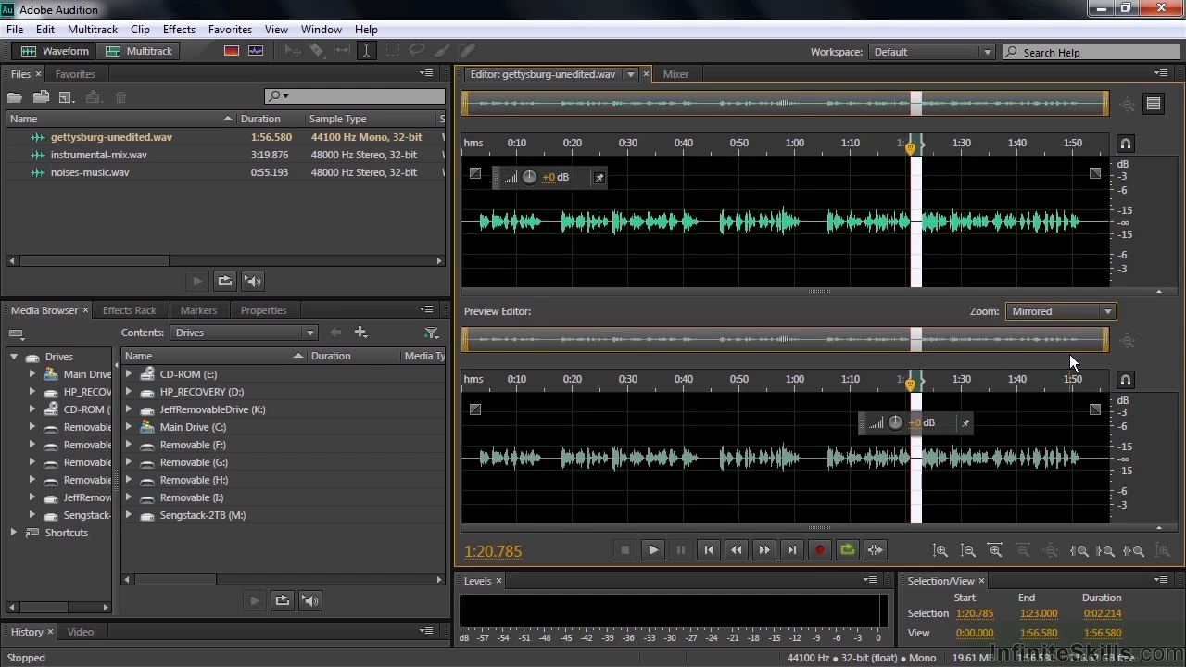
Set the preview zoom to Independent and delete the silent lead-in up to 0:02.669
{"action": "left_click", "coordinate": [822, 418]}
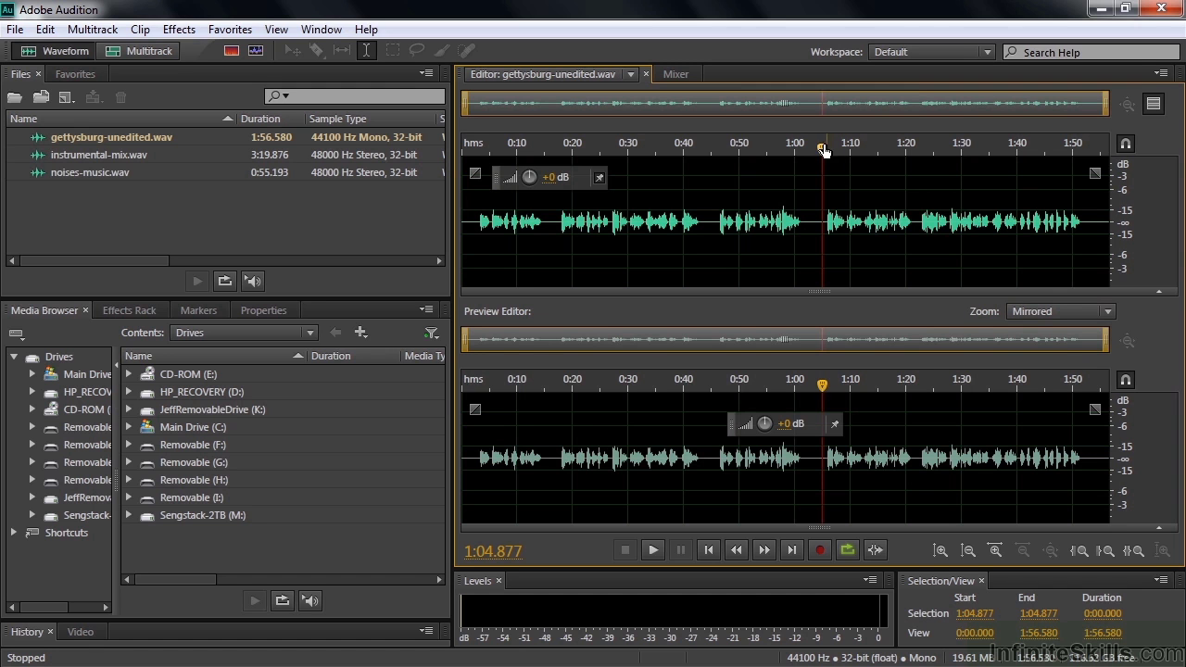
{"action": "left_click_drag", "start_coordinate": [824, 150], "coordinate": [462, 150]}
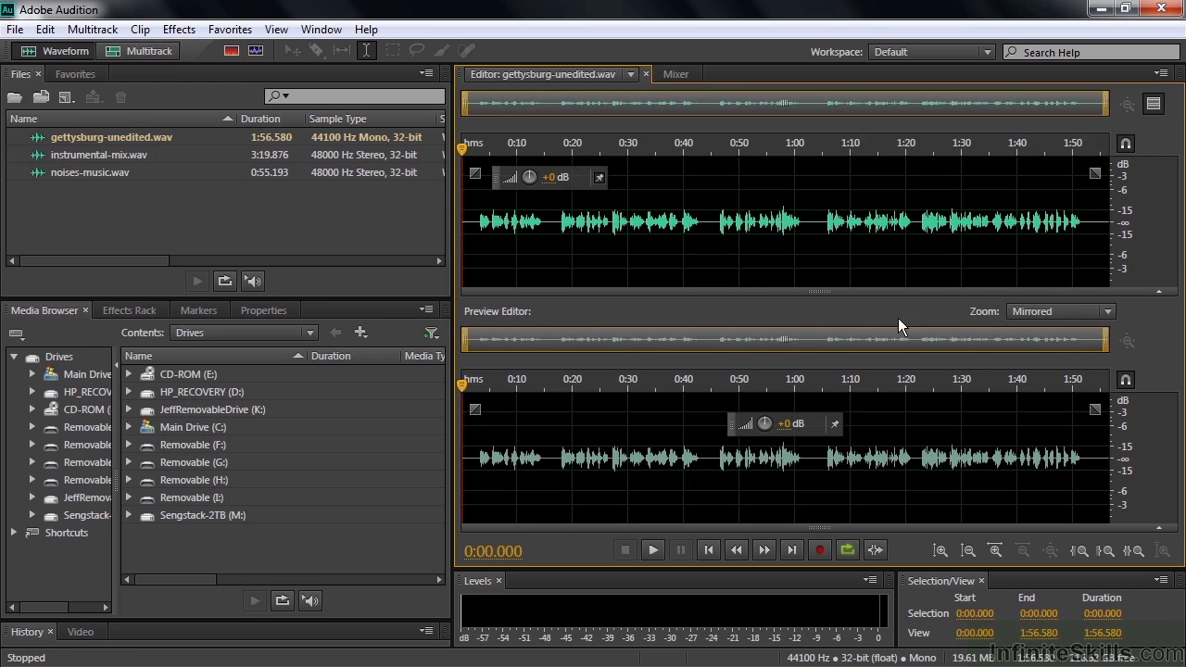
{"action": "left_click", "coordinate": [1110, 312]}
{"action": "left_click", "coordinate": [1097, 332]}
{"action": "left_click_drag", "start_coordinate": [468, 339], "coordinate": [567, 383]}
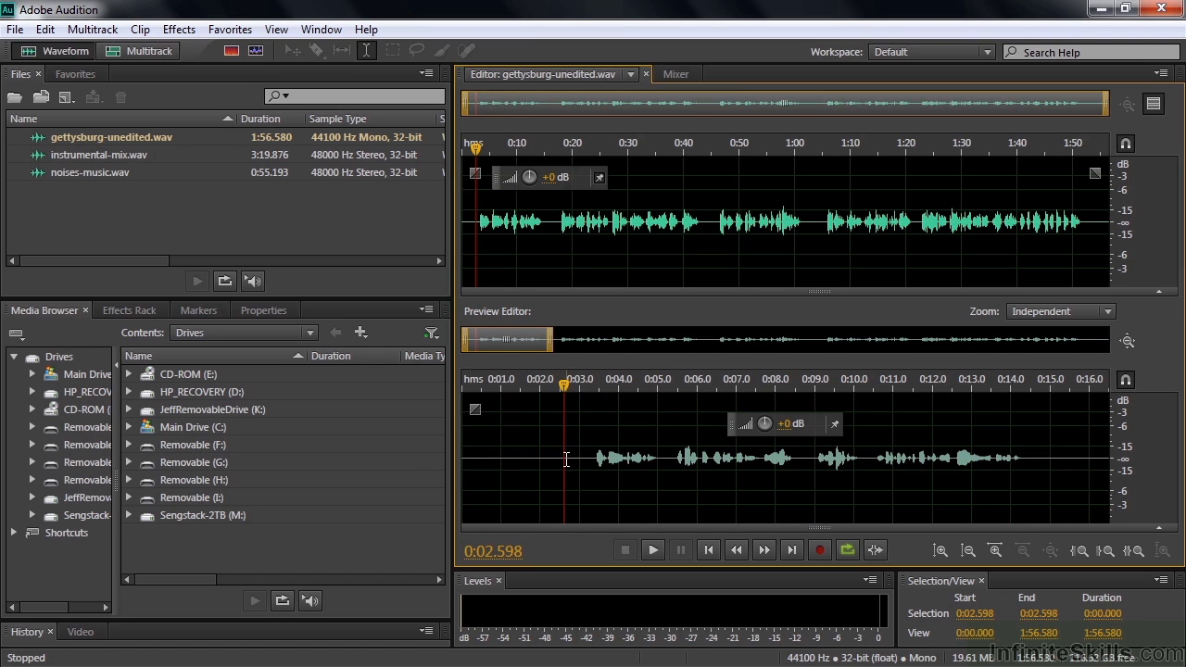
{"action": "left_click_drag", "start_coordinate": [549, 458], "coordinate": [442, 458]}
{"action": "key", "text": "Delete"}
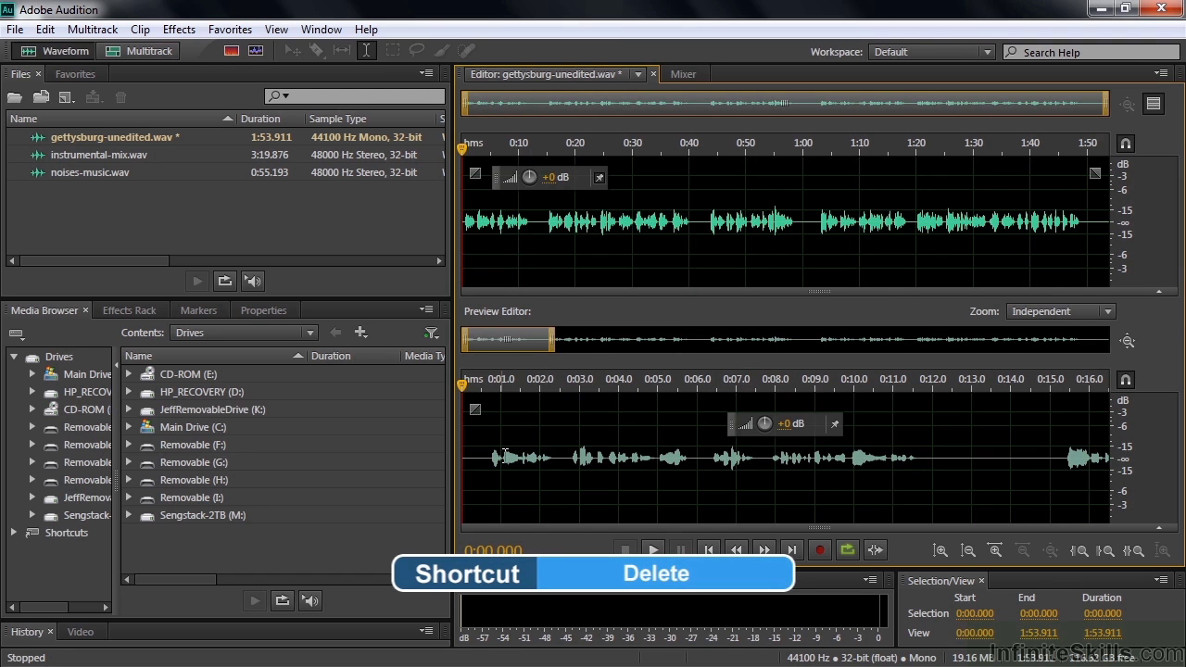
Delete the trailing tail from 1:49.588 to the end of the narration
{"action": "left_click_drag", "start_coordinate": [508, 337], "coordinate": [1142, 310]}
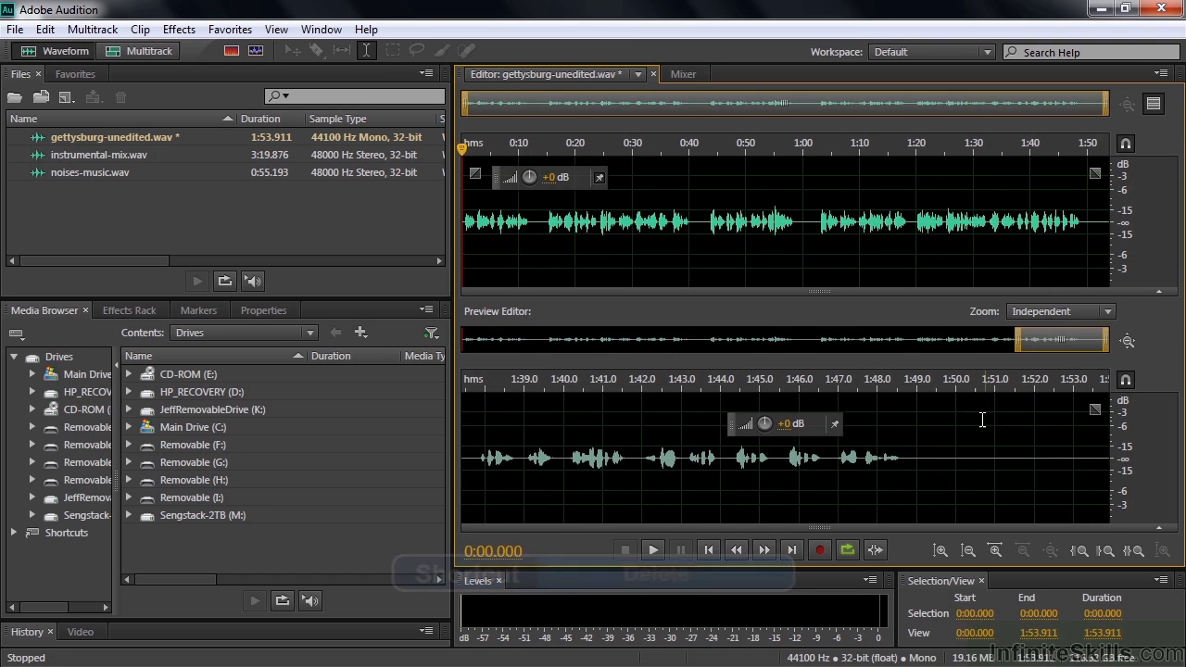
{"action": "left_click_drag", "start_coordinate": [941, 458], "coordinate": [1146, 458]}
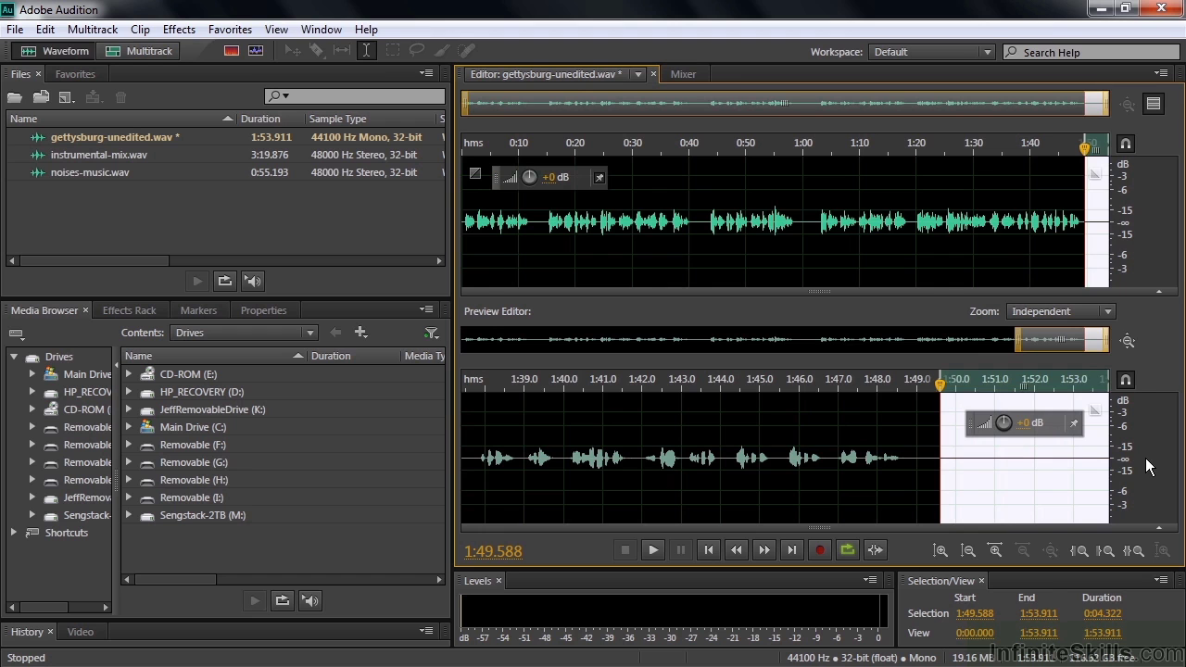
{"action": "key", "text": "Delete"}
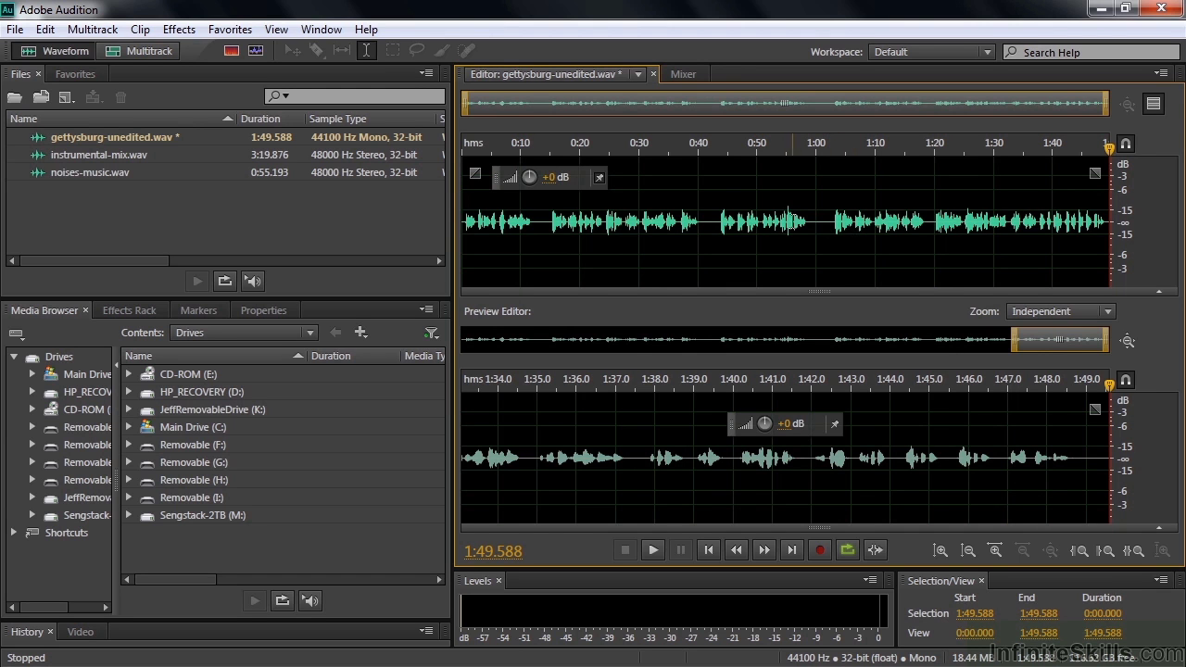
Set the preview zoom to Zoom to selection and locate the pause near the one-minute mark
{"action": "left_click", "coordinate": [1107, 312]}
{"action": "left_click", "coordinate": [1098, 375]}
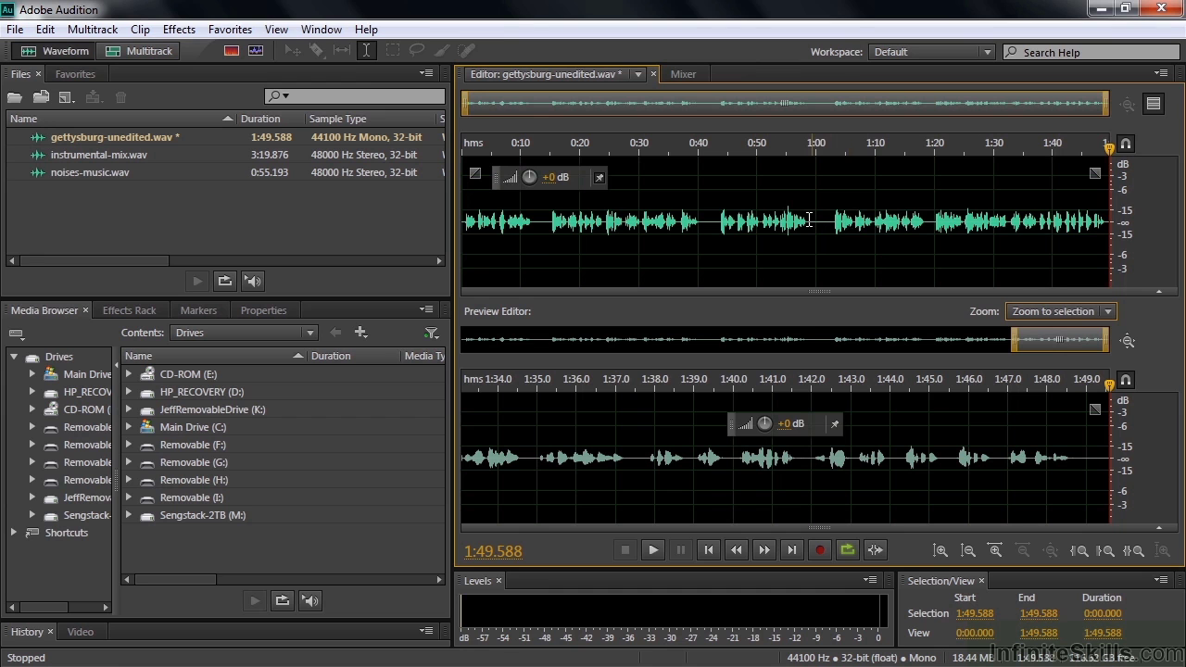
{"action": "left_click_drag", "start_coordinate": [798, 220], "coordinate": [849, 221]}
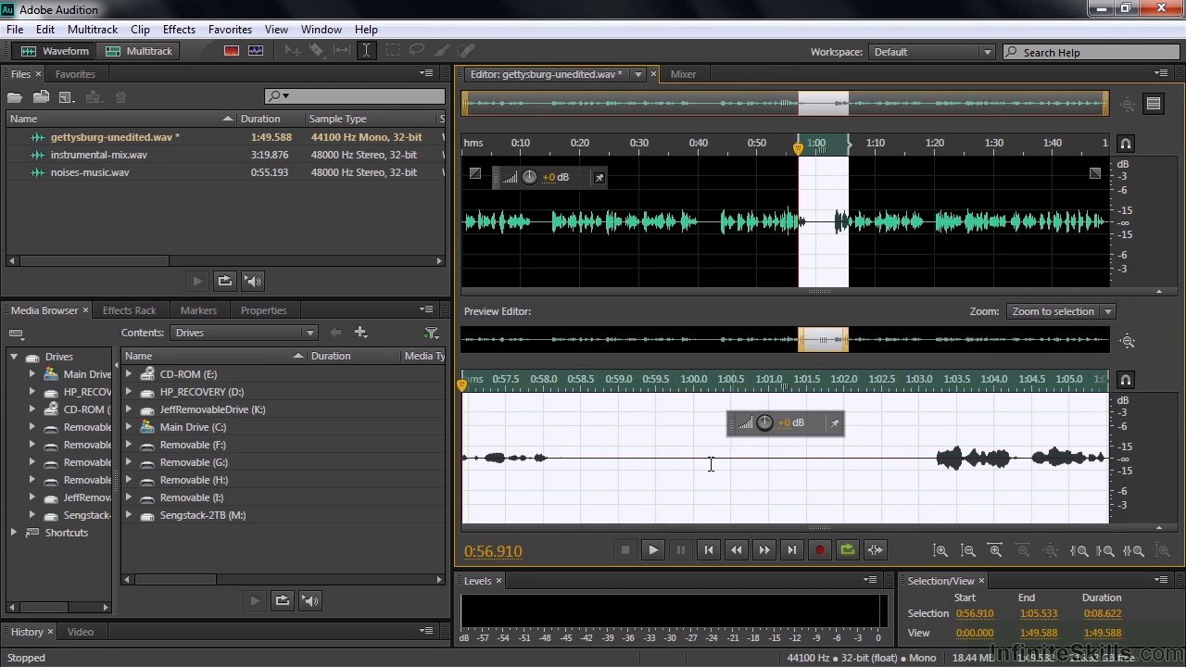
{"action": "left_click", "coordinate": [567, 471]}
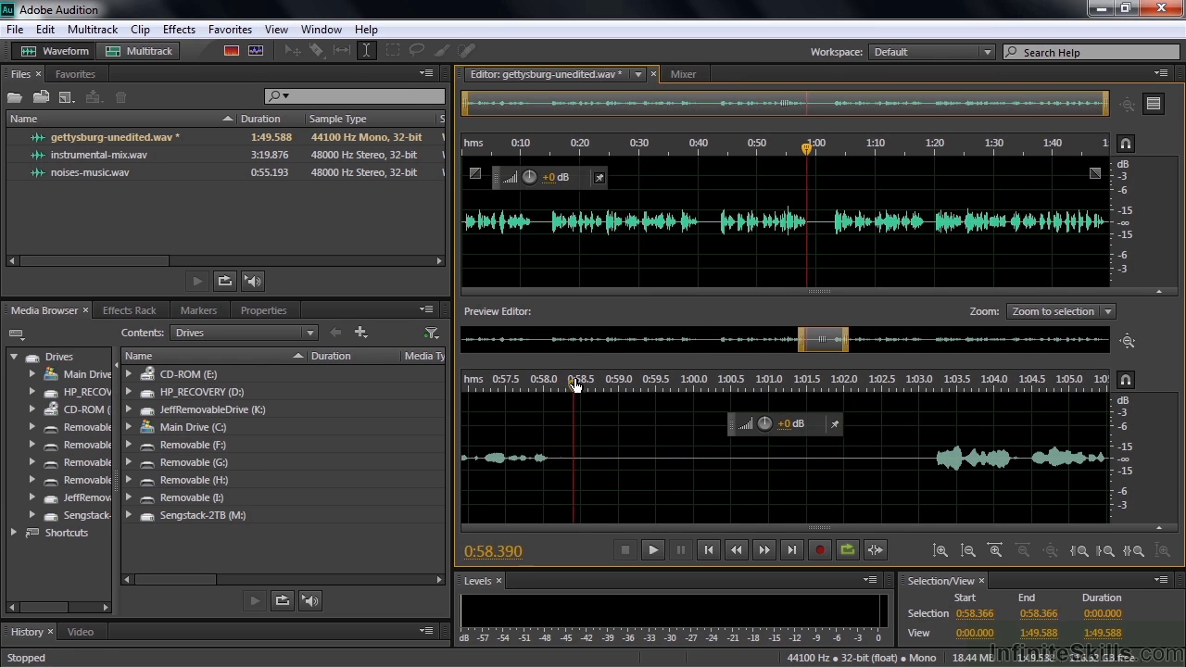
{"action": "left_click_drag", "start_coordinate": [564, 388], "coordinate": [600, 460]}
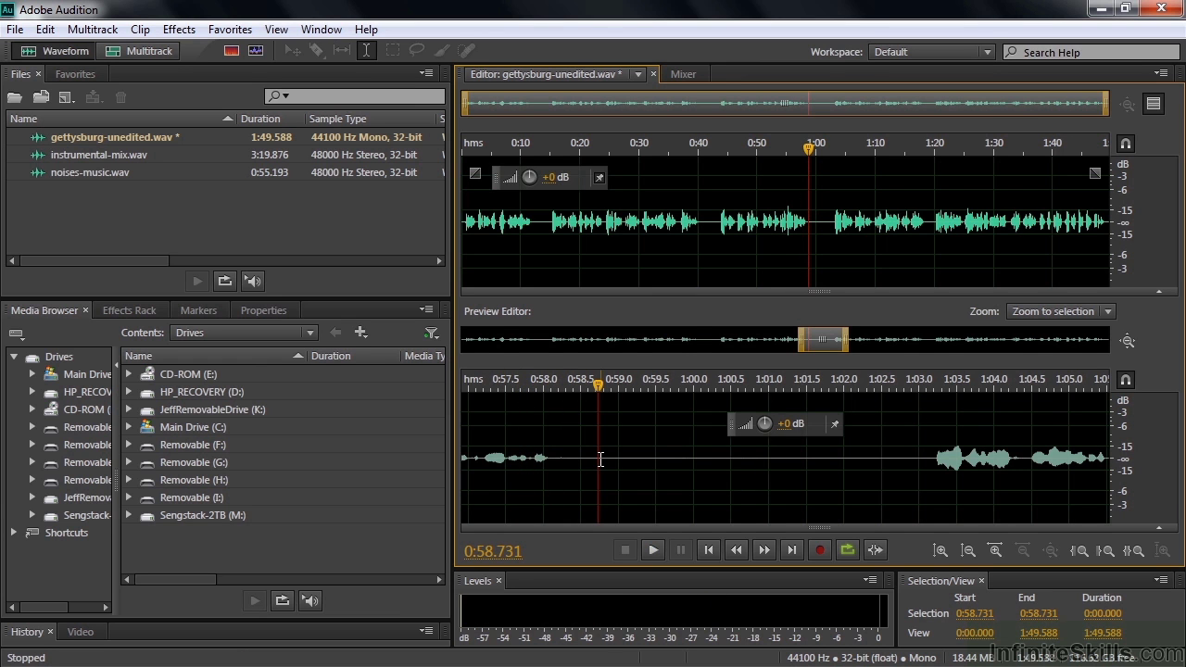
Add markers at the pause's start and end and delete the 4.235-second gap between them
{"action": "key", "text": "m"}
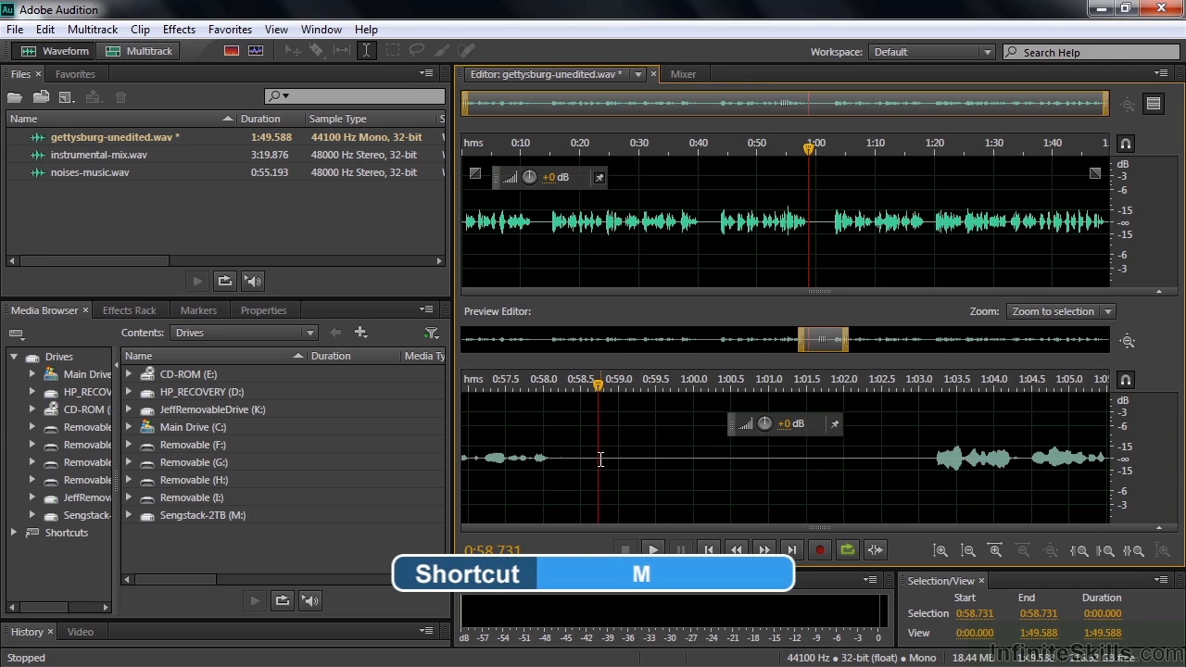
{"action": "key", "text": "m"}
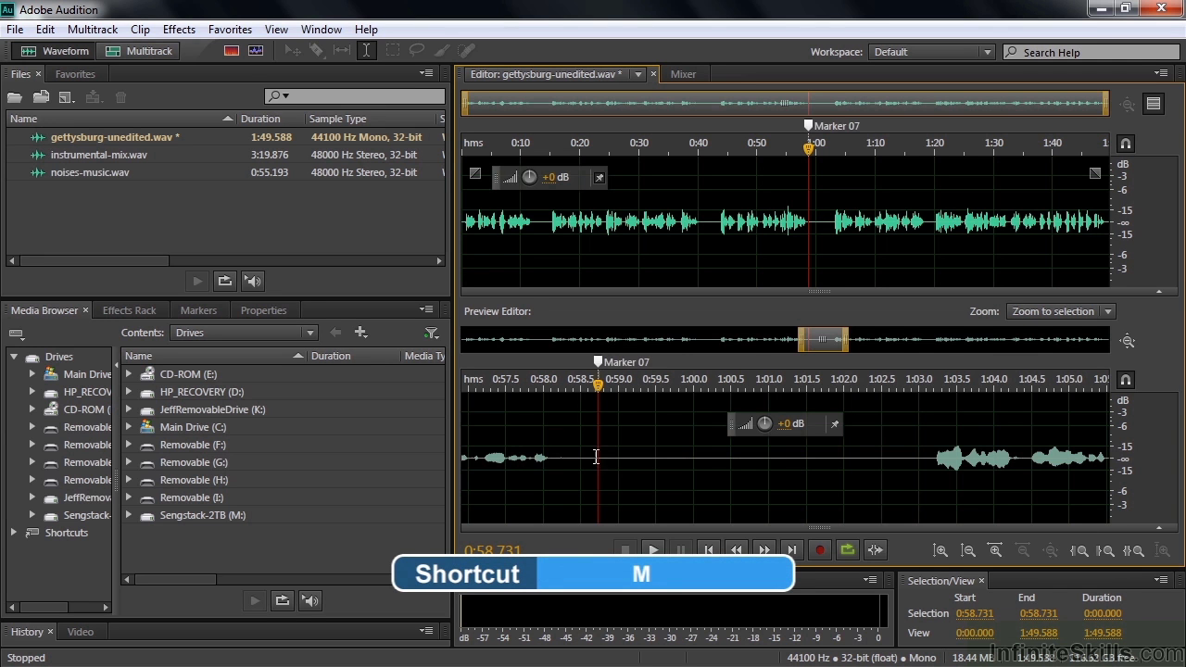
{"action": "left_click_drag", "start_coordinate": [597, 388], "coordinate": [917, 387]}
{"action": "key", "text": "m"}
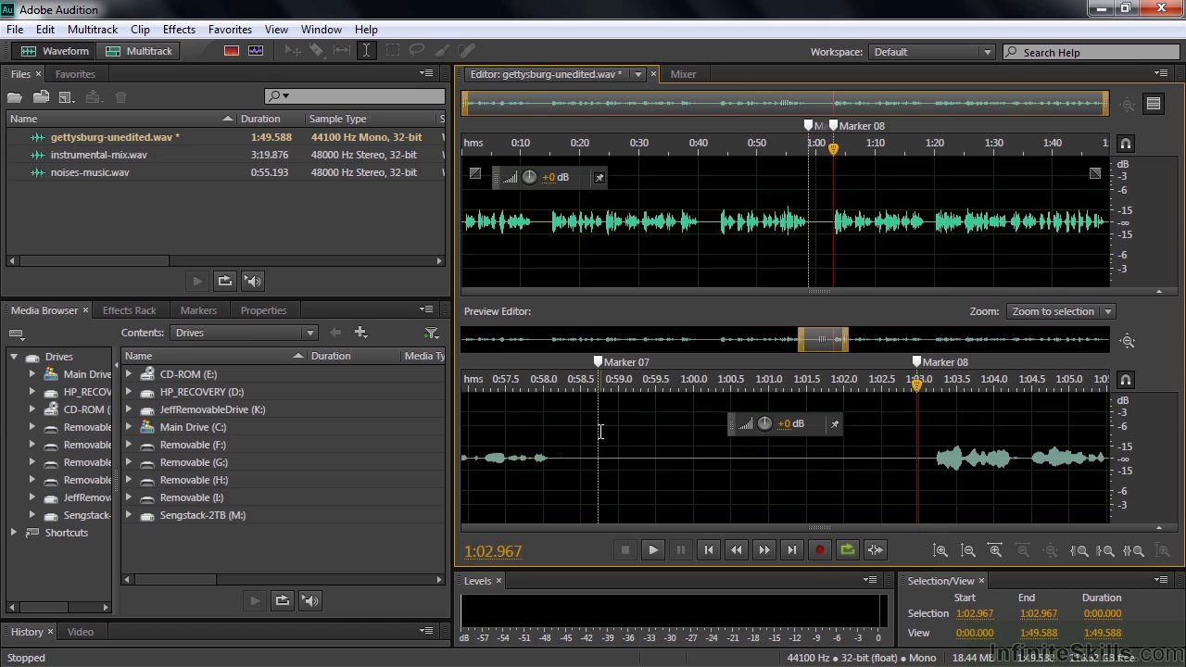
{"action": "mouse_move", "coordinate": [598, 432]}
{"action": "left_mouse_down"}
{"action": "mouse_move", "coordinate": [711, 449]}
{"action": "mouse_move", "coordinate": [916, 434]}
{"action": "left_mouse_up"}
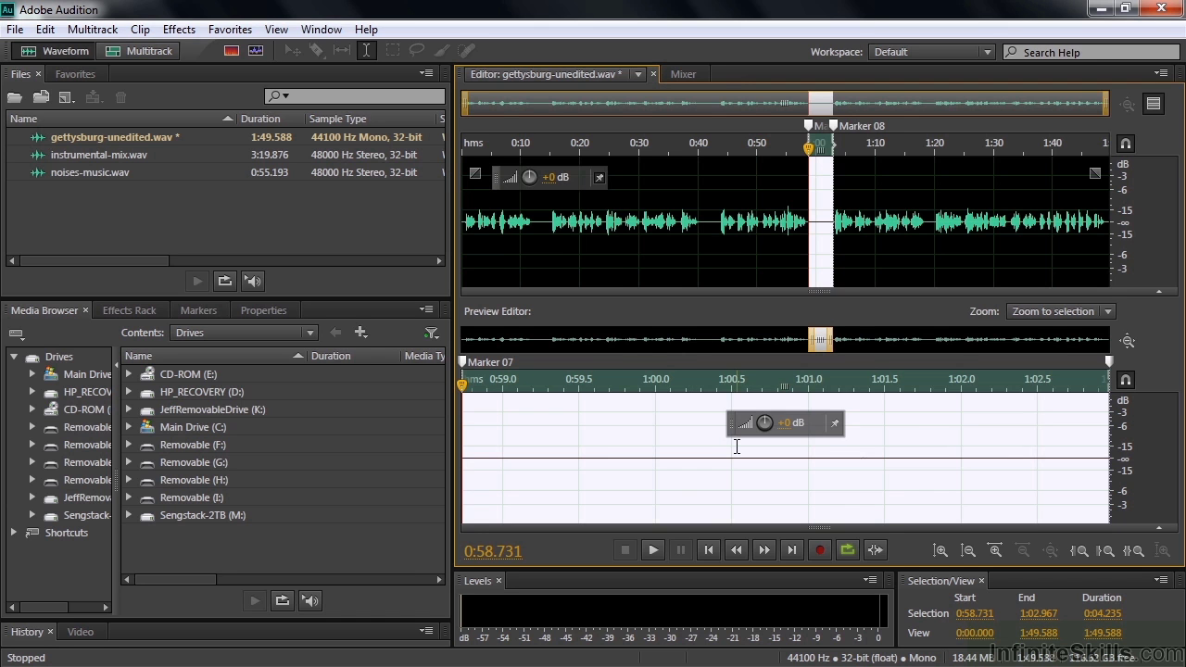
{"action": "key", "text": "Delete"}
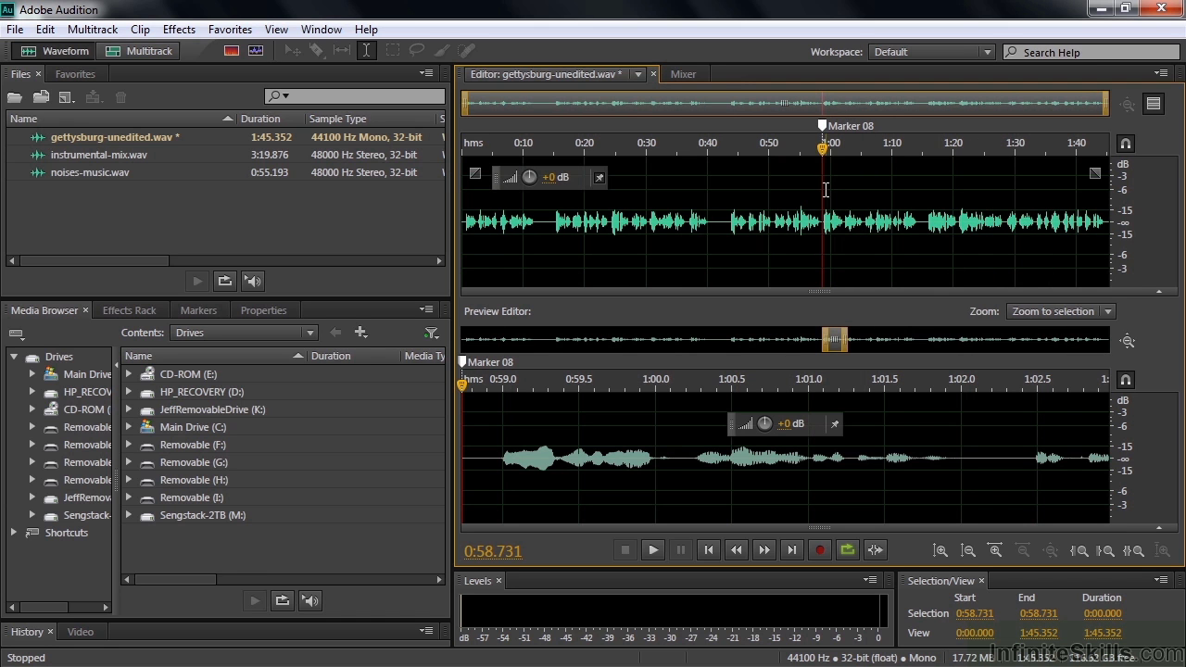
Play back across the edit to check the cut
{"action": "left_click", "coordinate": [816, 159]}
{"action": "key", "text": "space"}
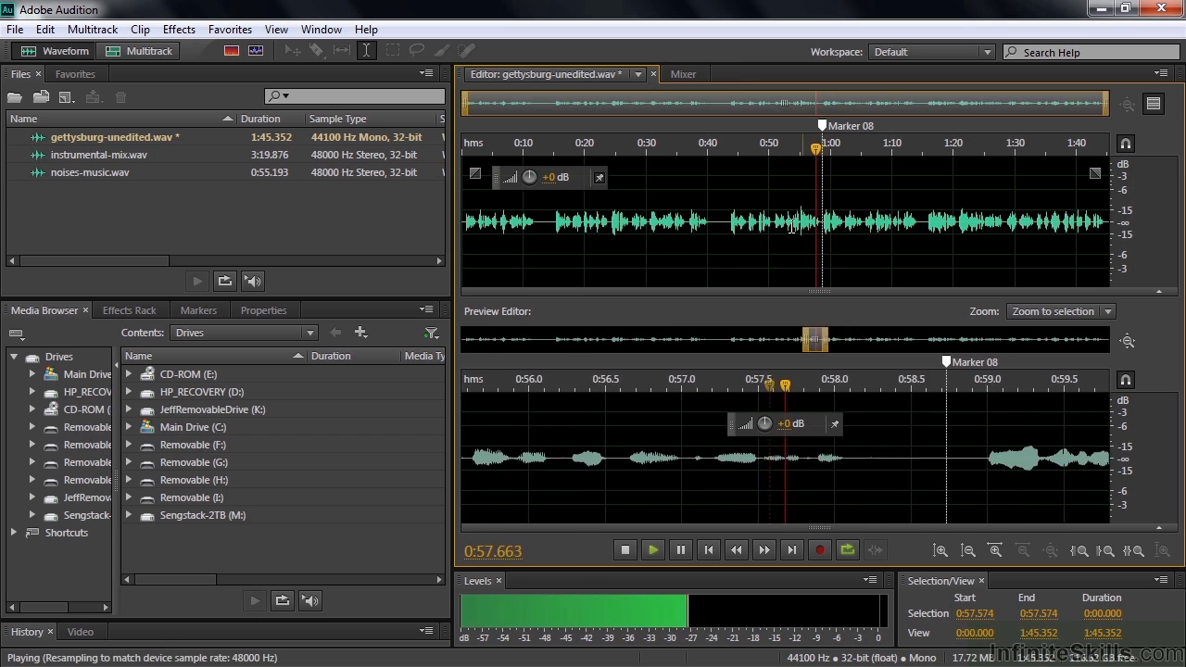
{"action": "key", "text": "space"}
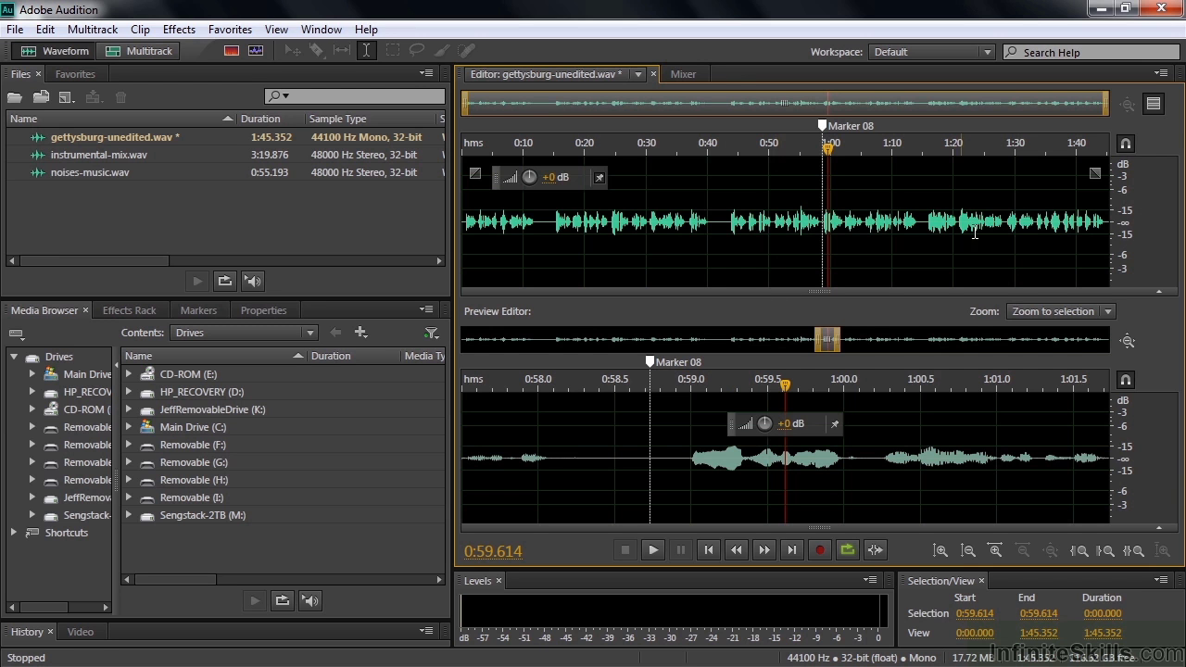
Hide the Preview Editor, open instrumental-mix.wav, and bring up Effects > Time and Pitch
{"action": "left_click", "coordinate": [1153, 106]}
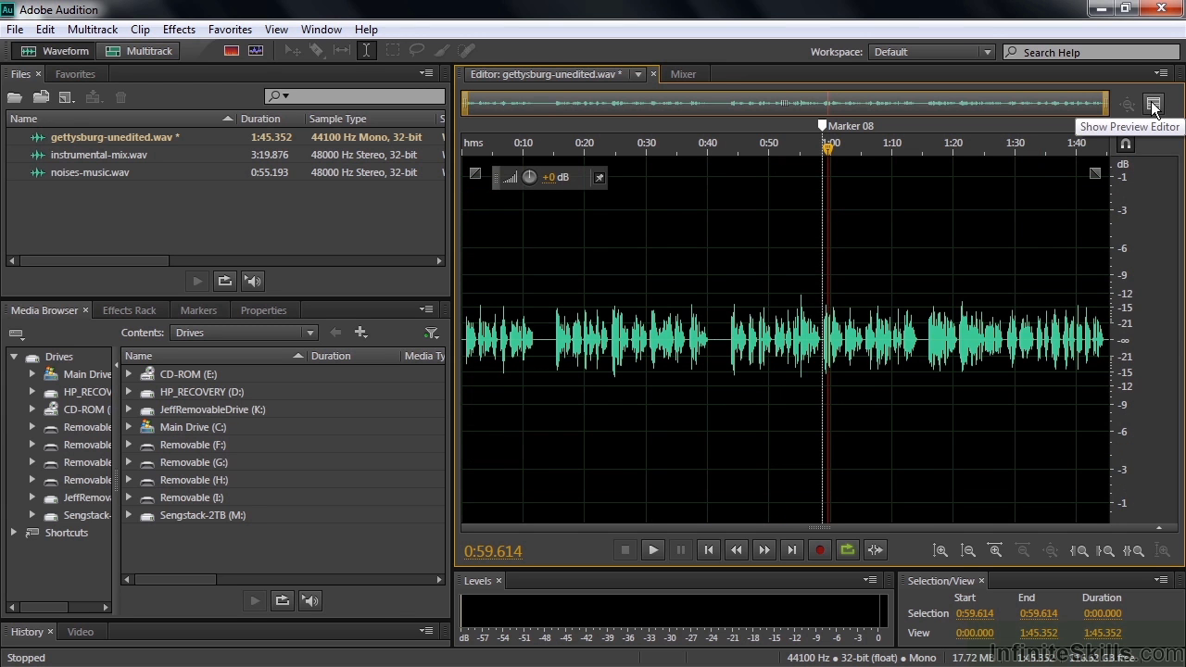
{"action": "double_click", "coordinate": [66, 154]}
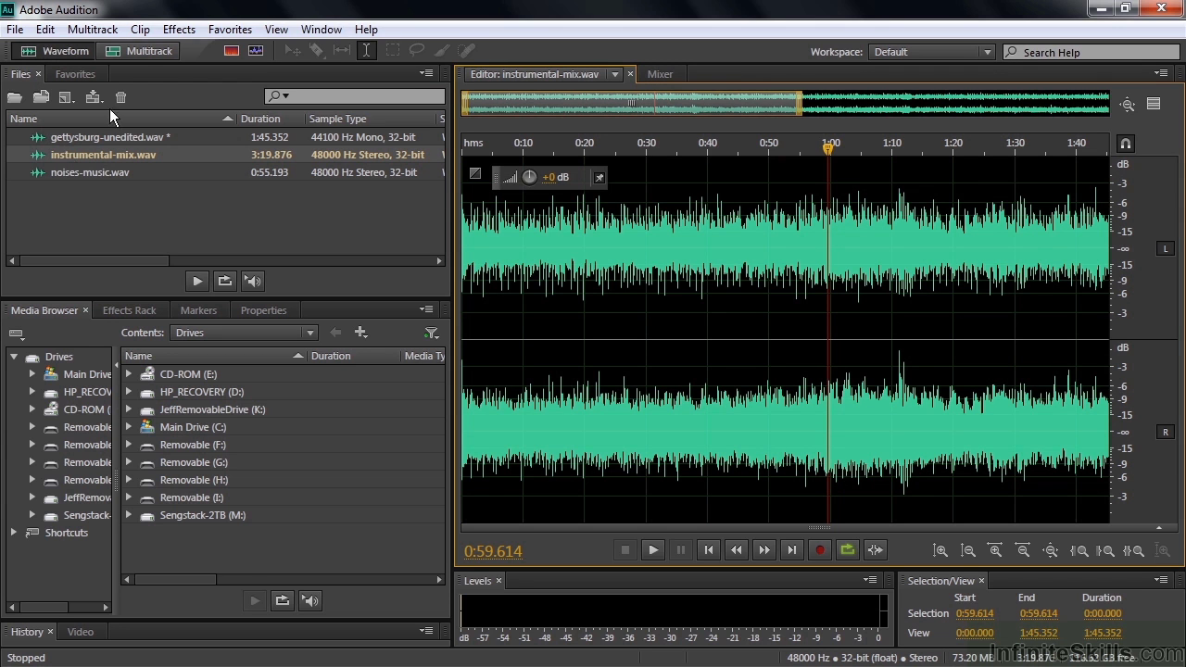
{"action": "left_click", "coordinate": [183, 28]}
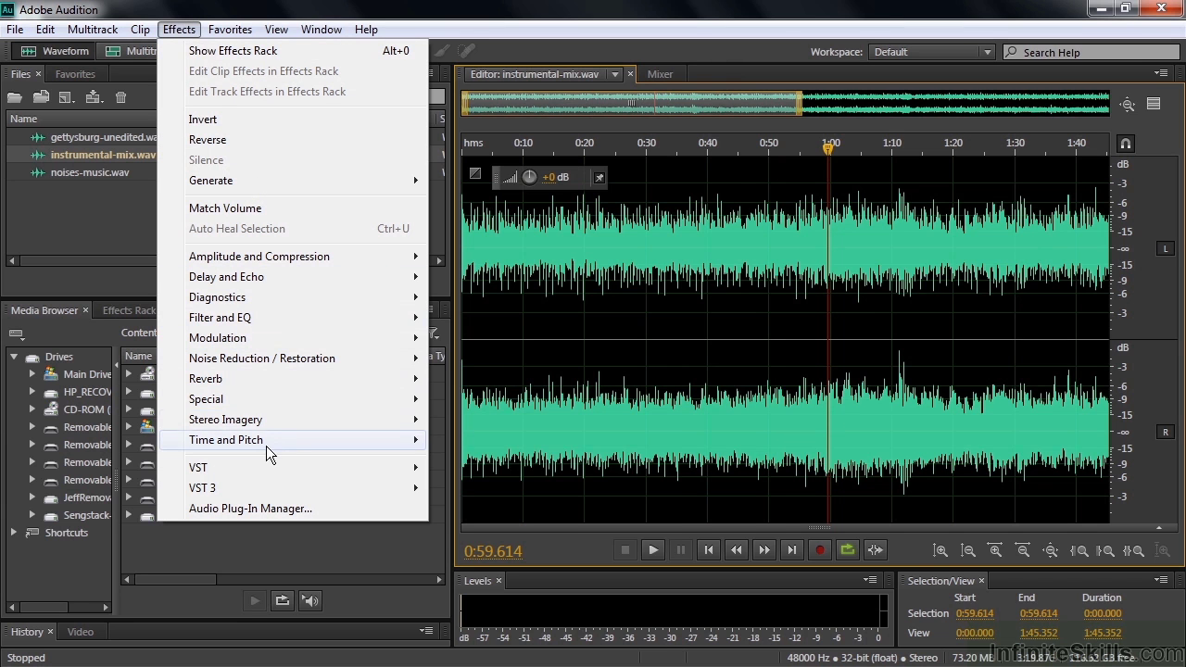
{"action": "mouse_move", "coordinate": [266, 446]}
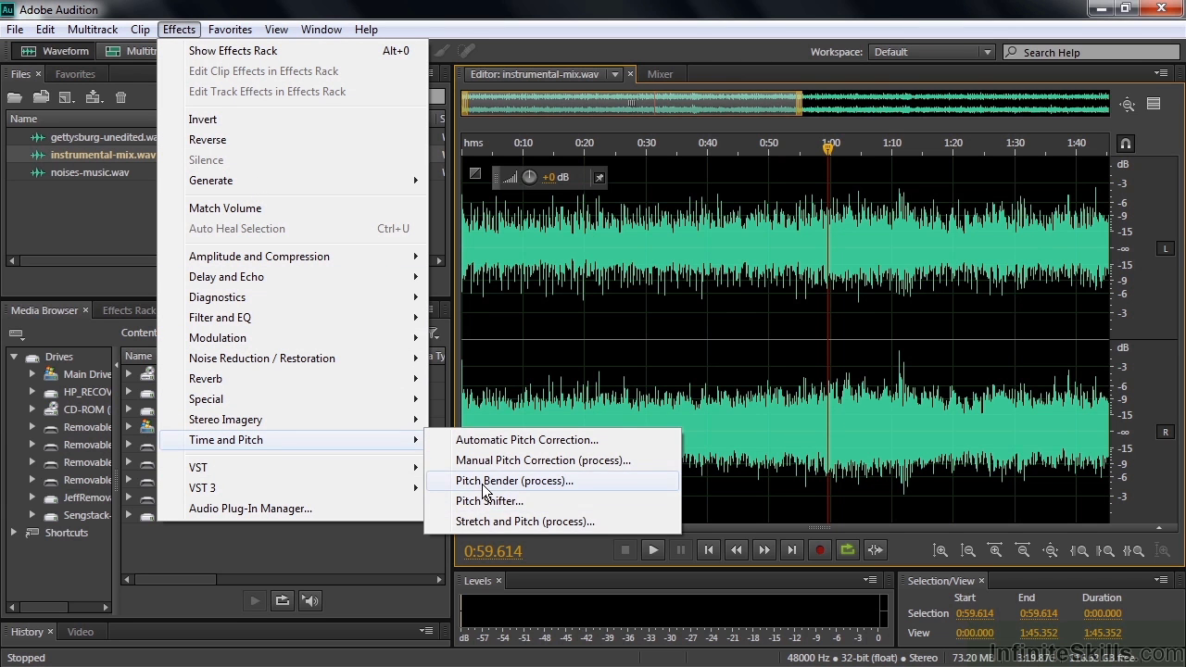
{"action": "mouse_move", "coordinate": [267, 402]}
Open Pitch Bender and add markers at about 0:09.646 and 0:20.196
{"action": "left_click", "coordinate": [490, 481]}
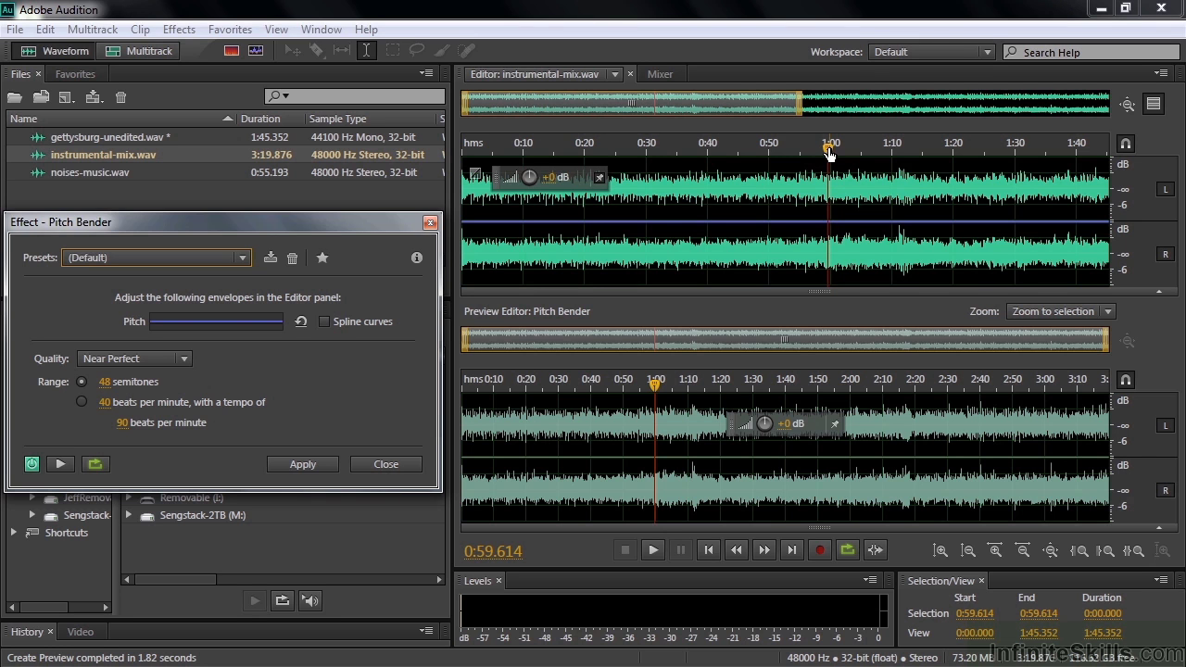
{"action": "left_click_drag", "start_coordinate": [830, 151], "coordinate": [522, 151]}
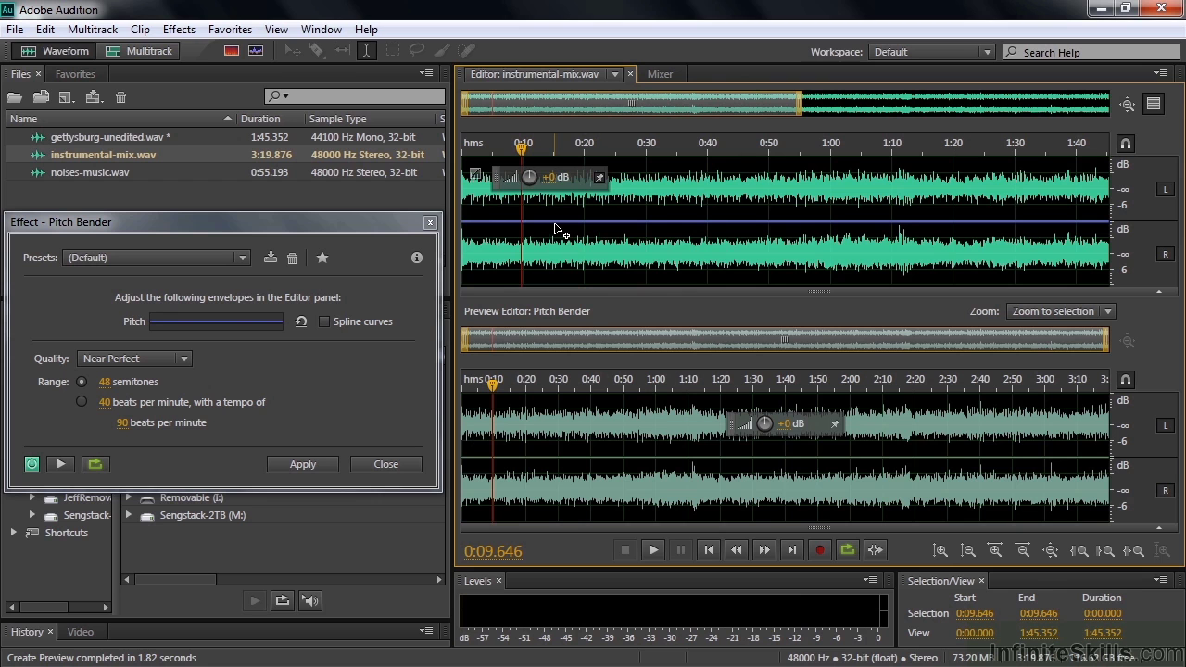
{"action": "key", "text": "m"}
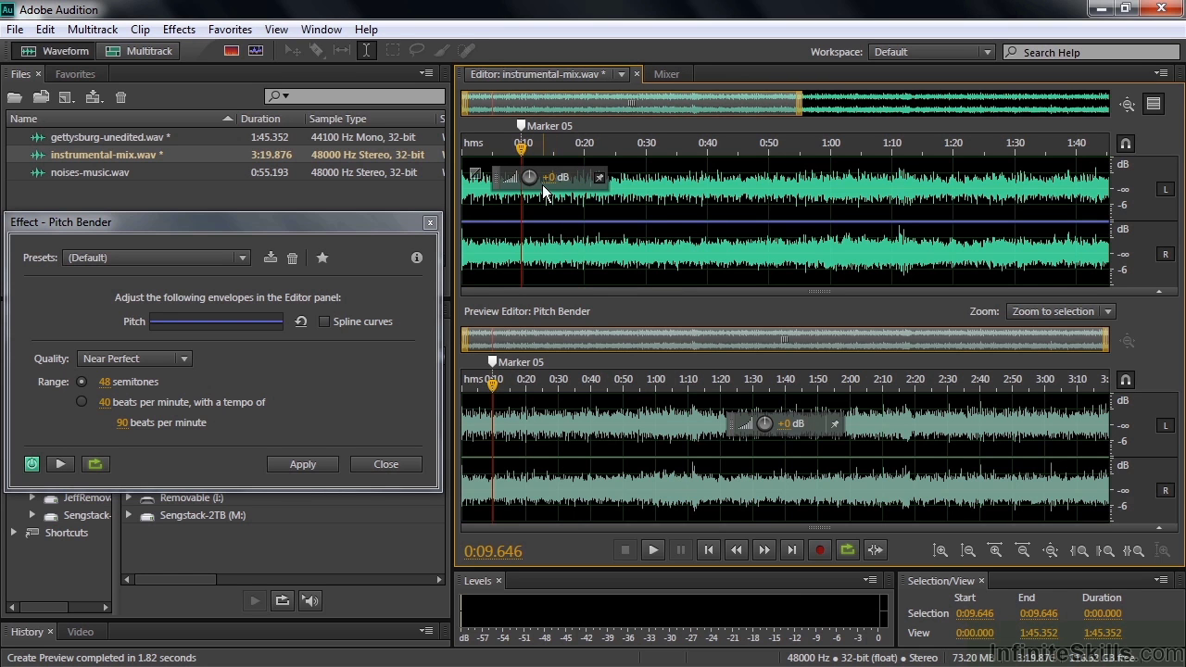
{"action": "left_click_drag", "start_coordinate": [522, 150], "coordinate": [590, 176]}
{"action": "key", "text": "m"}
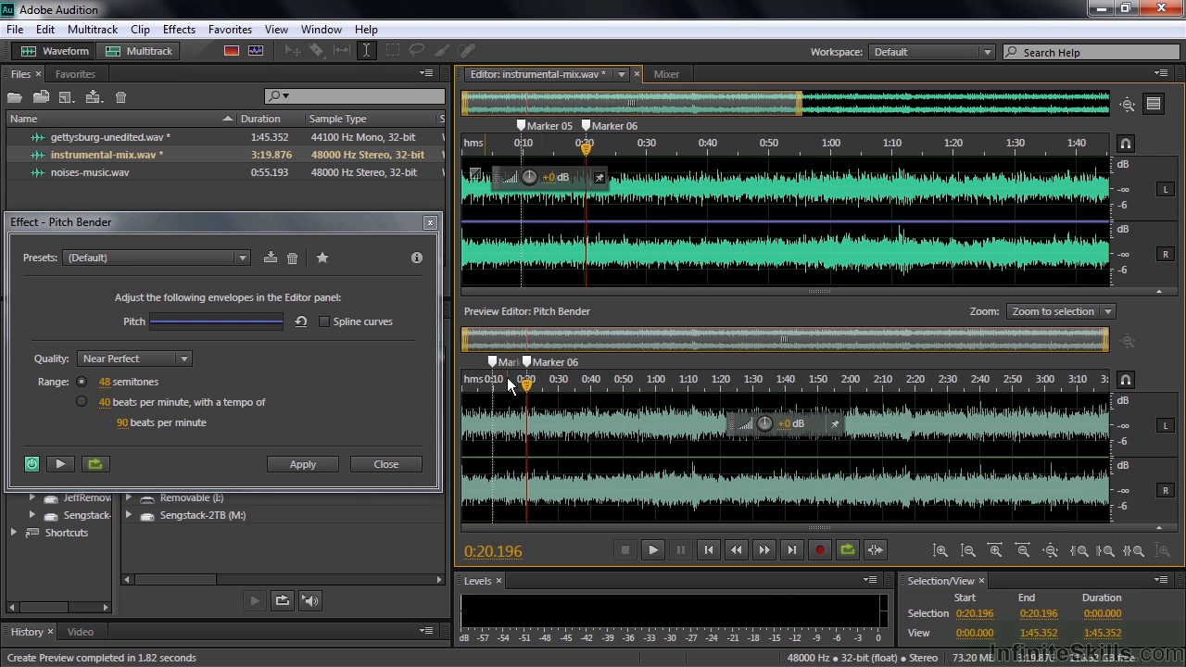
Set the preview zoom to Mirrored and add four pitch envelope points between Markers 05 and 06
{"action": "left_click", "coordinate": [1108, 312]}
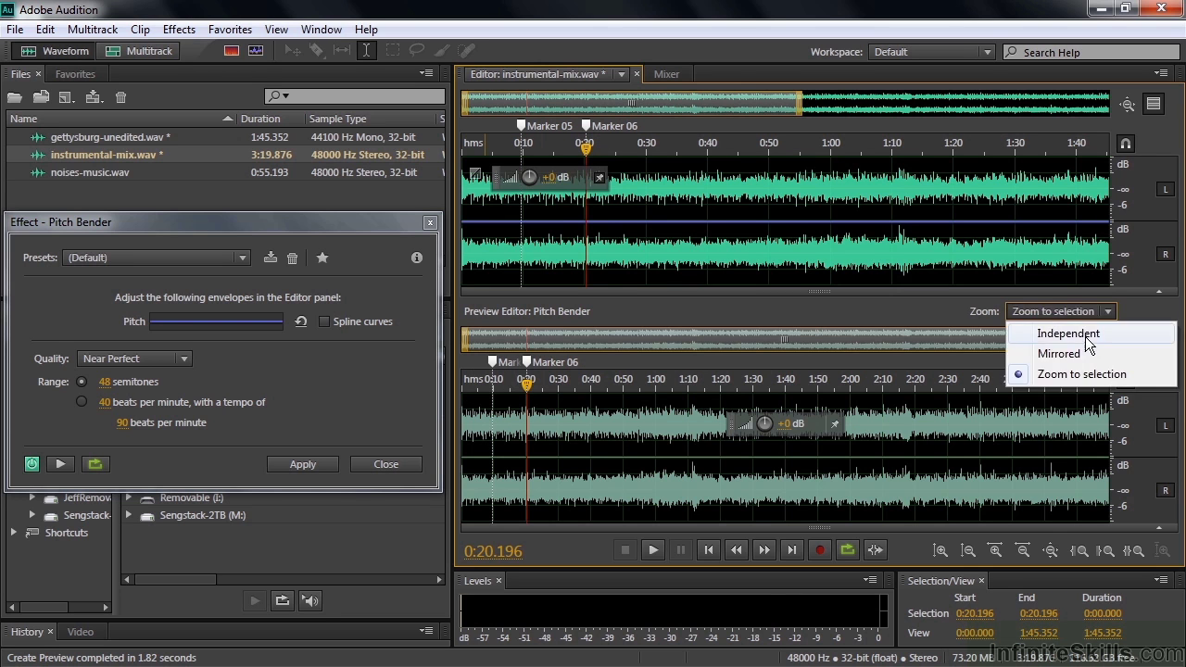
{"action": "left_click", "coordinate": [1077, 353]}
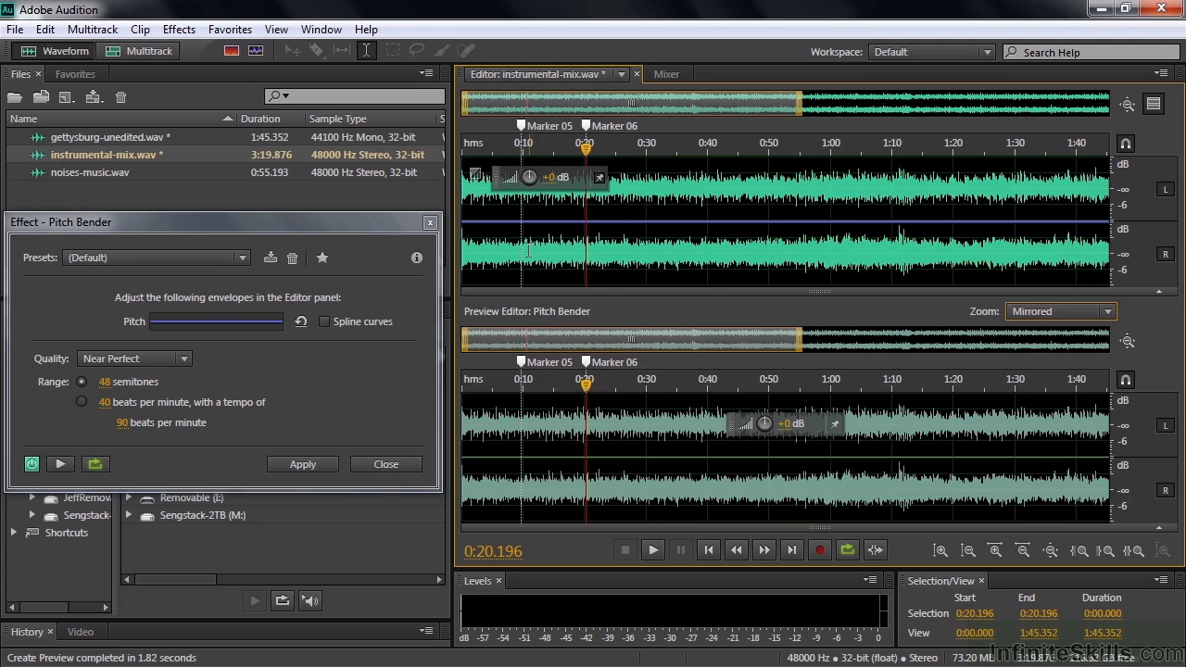
{"action": "left_click", "coordinate": [517, 222]}
{"action": "left_click", "coordinate": [527, 222]}
{"action": "left_click", "coordinate": [577, 223]}
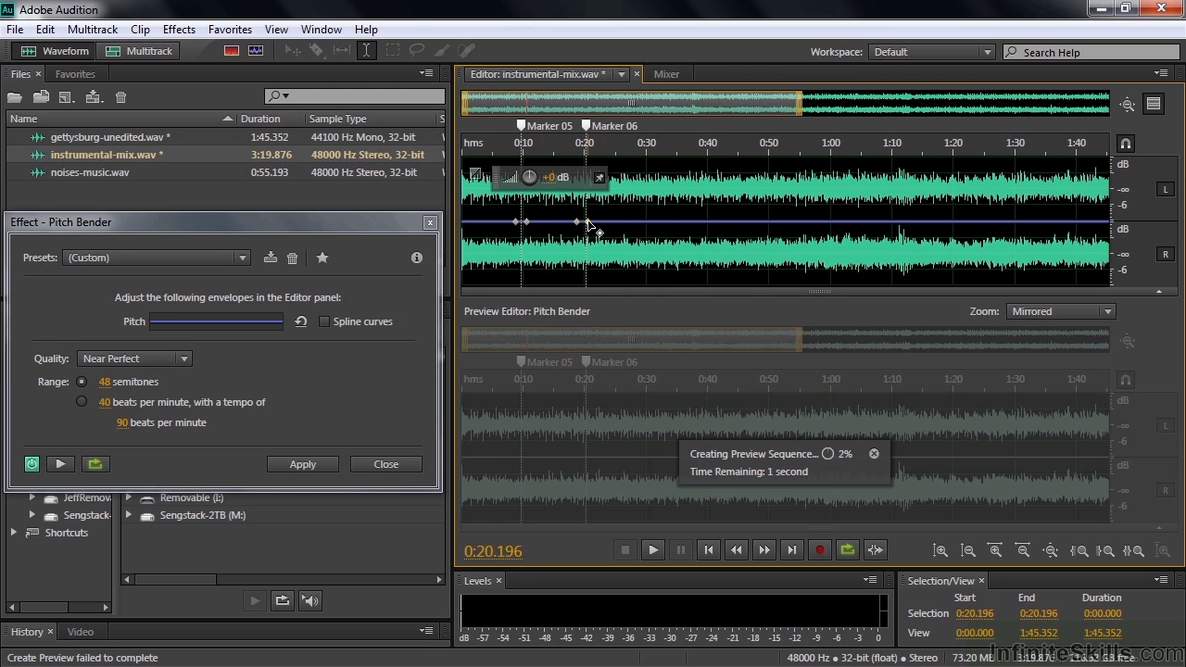
{"action": "left_click", "coordinate": [587, 222]}
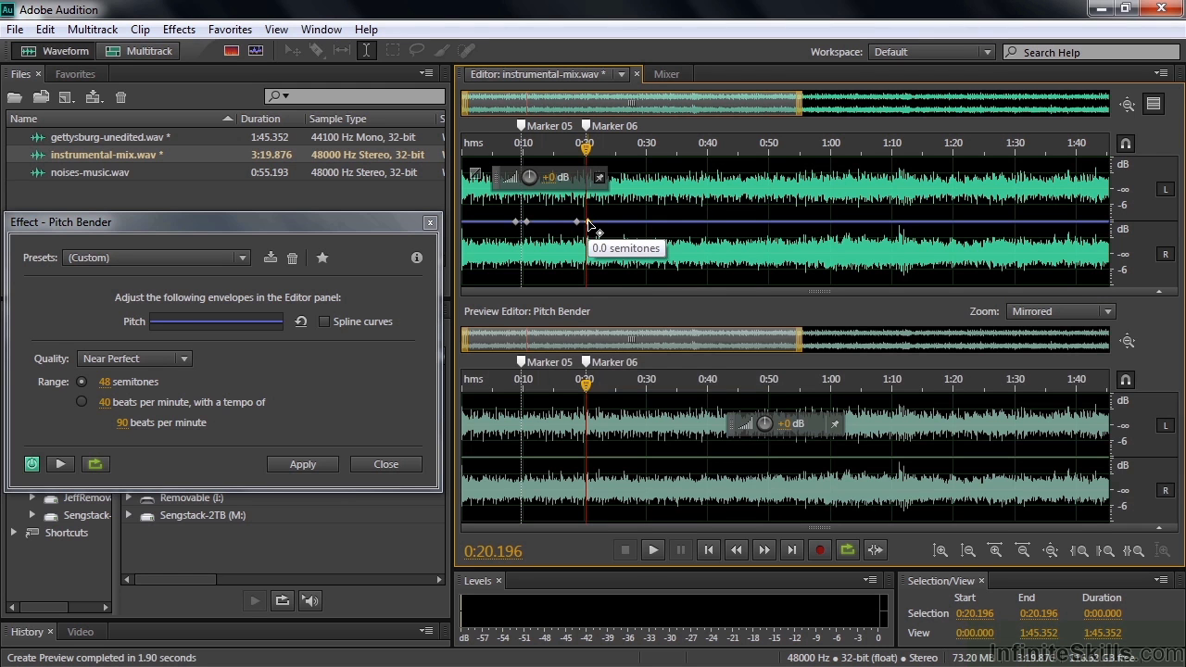
Set the semitone range to 12 and raise the envelope points into a 12-semitone step
{"action": "left_click", "coordinate": [104, 382]}
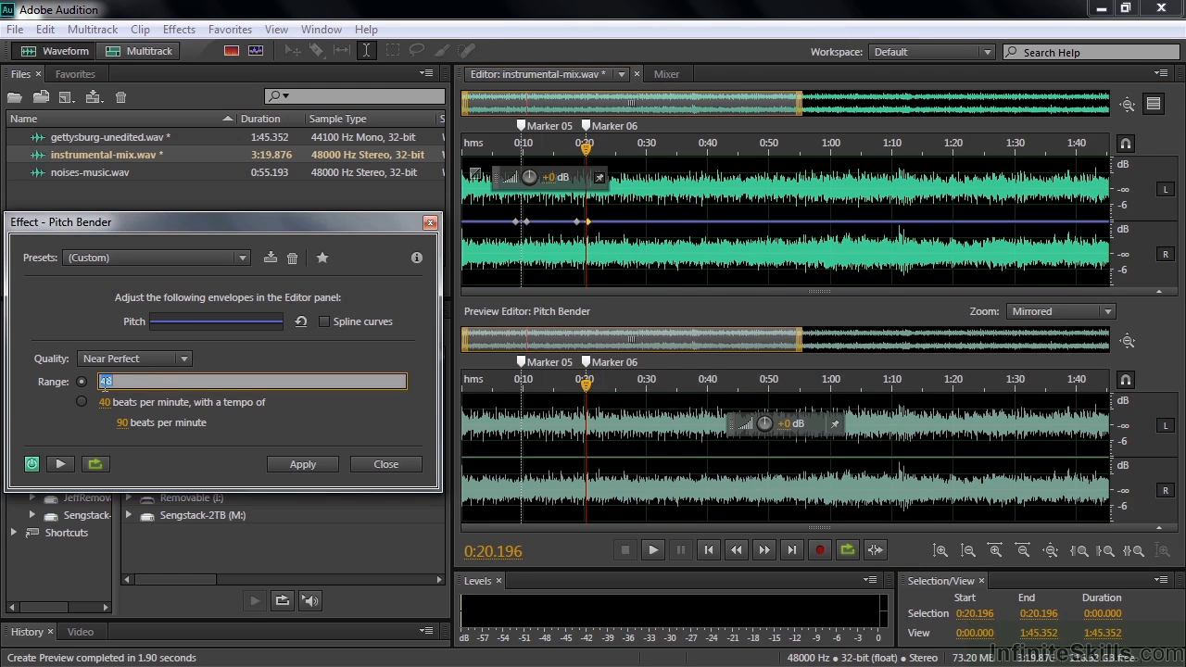
{"action": "type", "text": "12"}
{"action": "key", "text": "Return"}
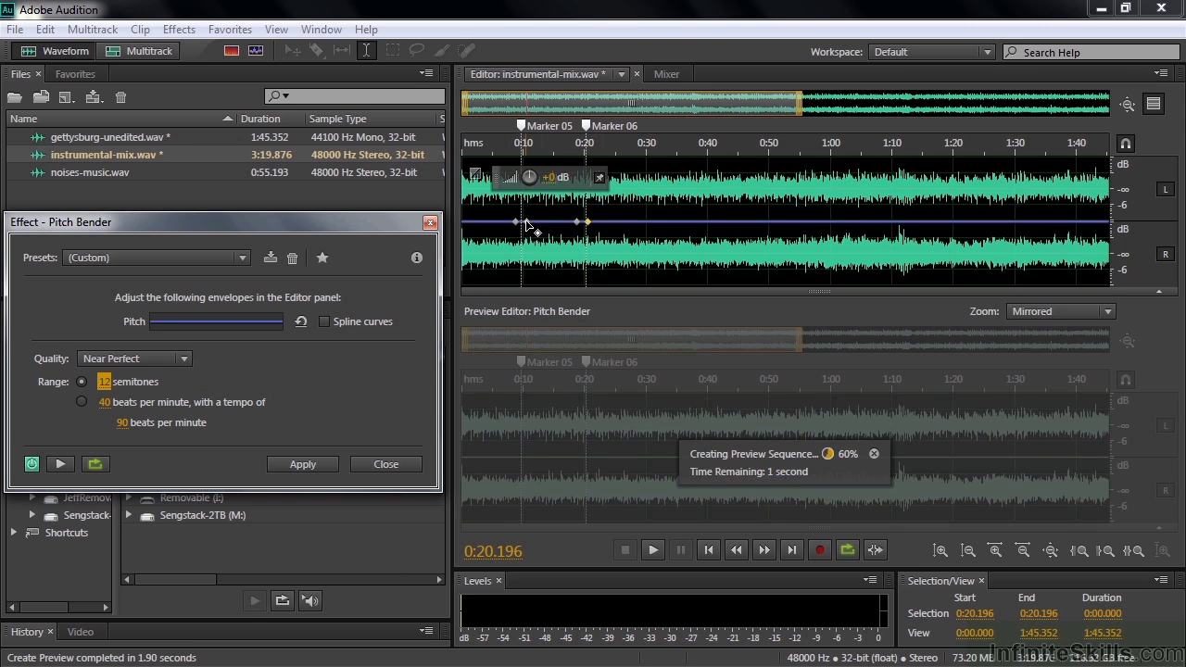
{"action": "left_click_drag", "start_coordinate": [526, 222], "coordinate": [521, 159]}
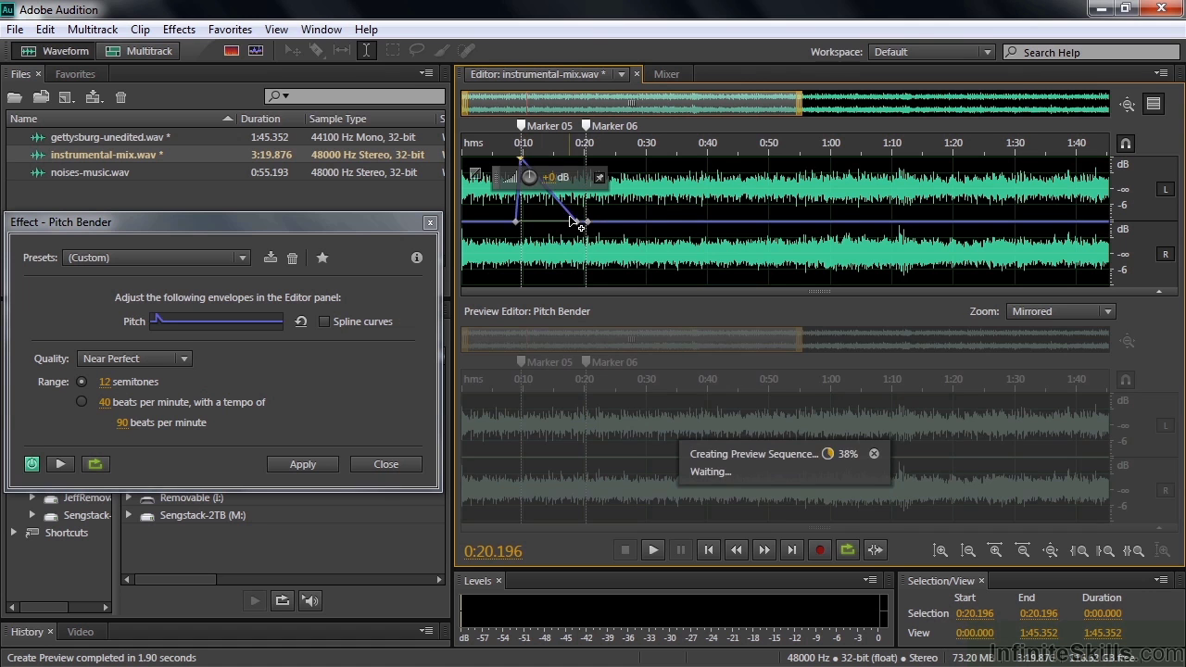
{"action": "mouse_move", "coordinate": [581, 226]}
{"action": "left_mouse_down"}
{"action": "mouse_move", "coordinate": [584, 160]}
{"action": "mouse_move", "coordinate": [591, 230]}
{"action": "left_mouse_up"}
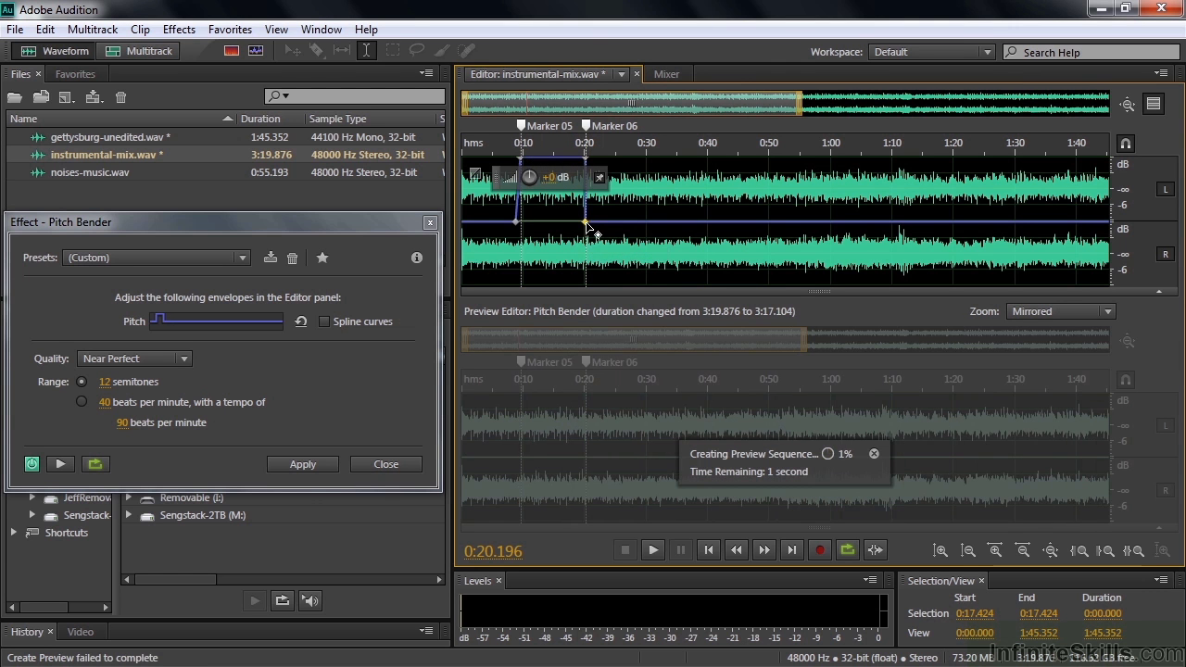
{"action": "left_click", "coordinate": [522, 225]}
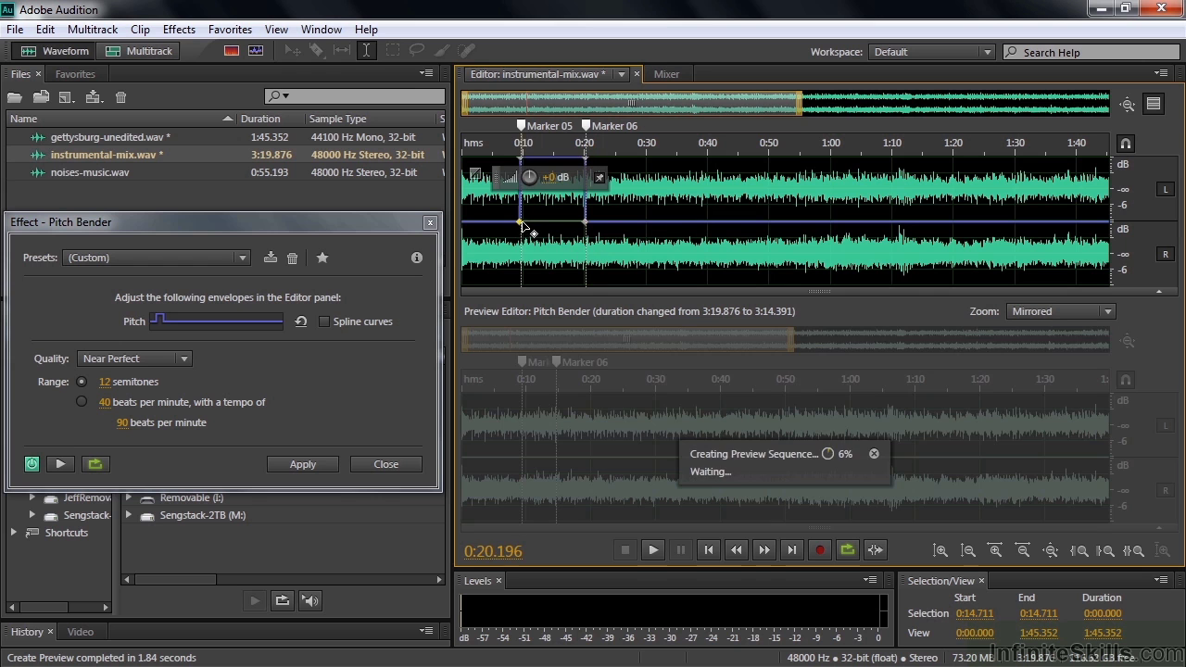
Play the pitch-bent passage from about 0:08, then replay it from around 0:07 past 0:10.826
{"action": "left_click", "coordinate": [513, 145]}
{"action": "key", "text": "space"}
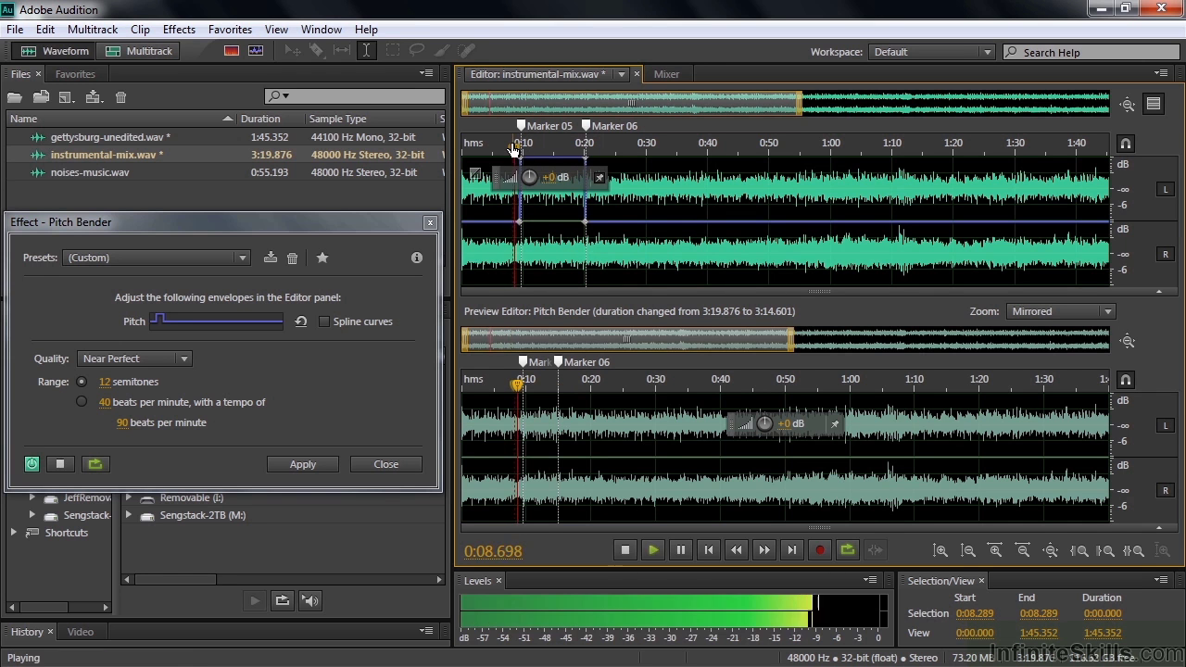
{"action": "key", "text": "space"}
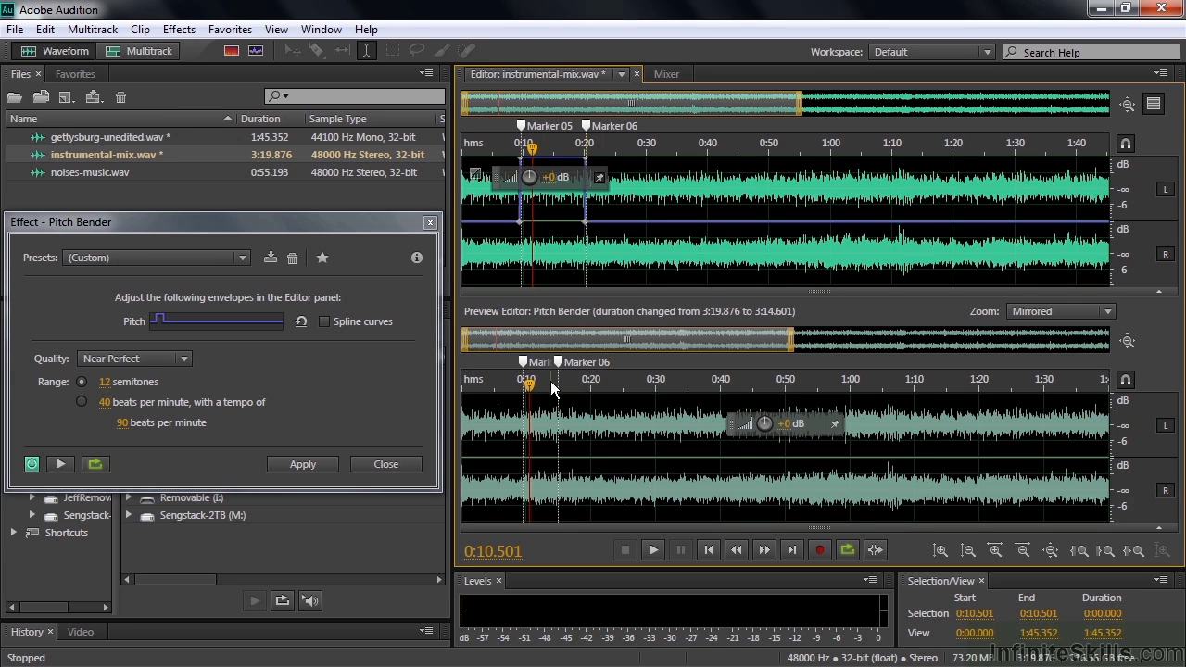
{"action": "left_click_drag", "start_coordinate": [527, 382], "coordinate": [503, 383]}
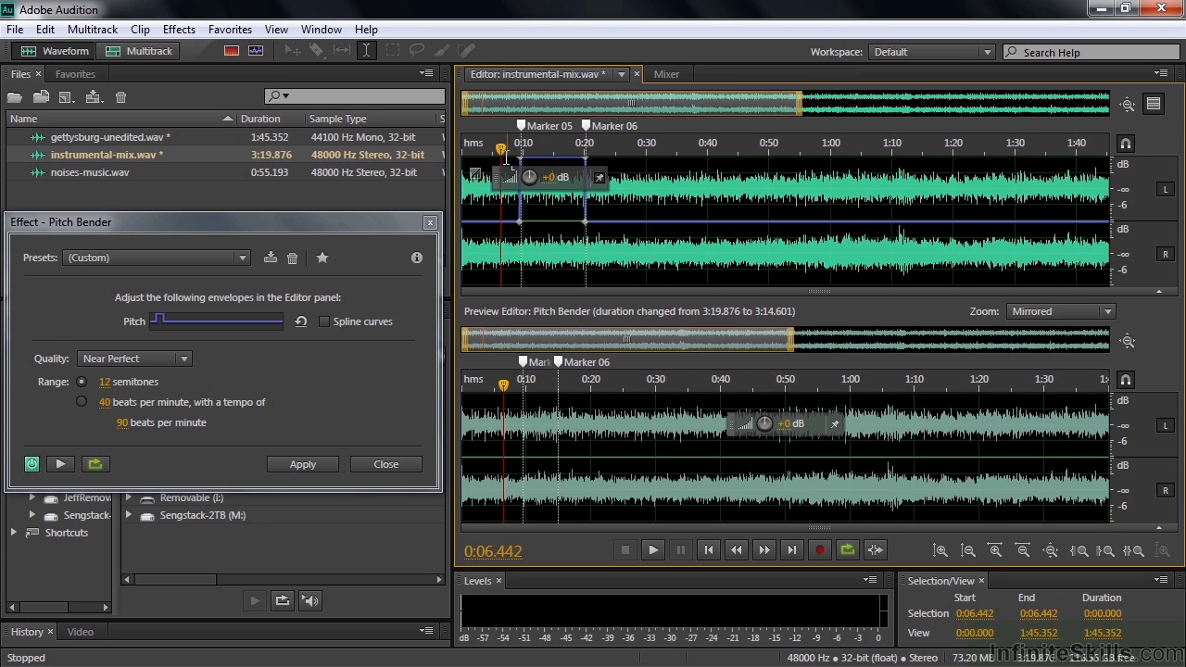
{"action": "left_click_drag", "start_coordinate": [501, 152], "coordinate": [511, 153]}
{"action": "key", "text": "space"}
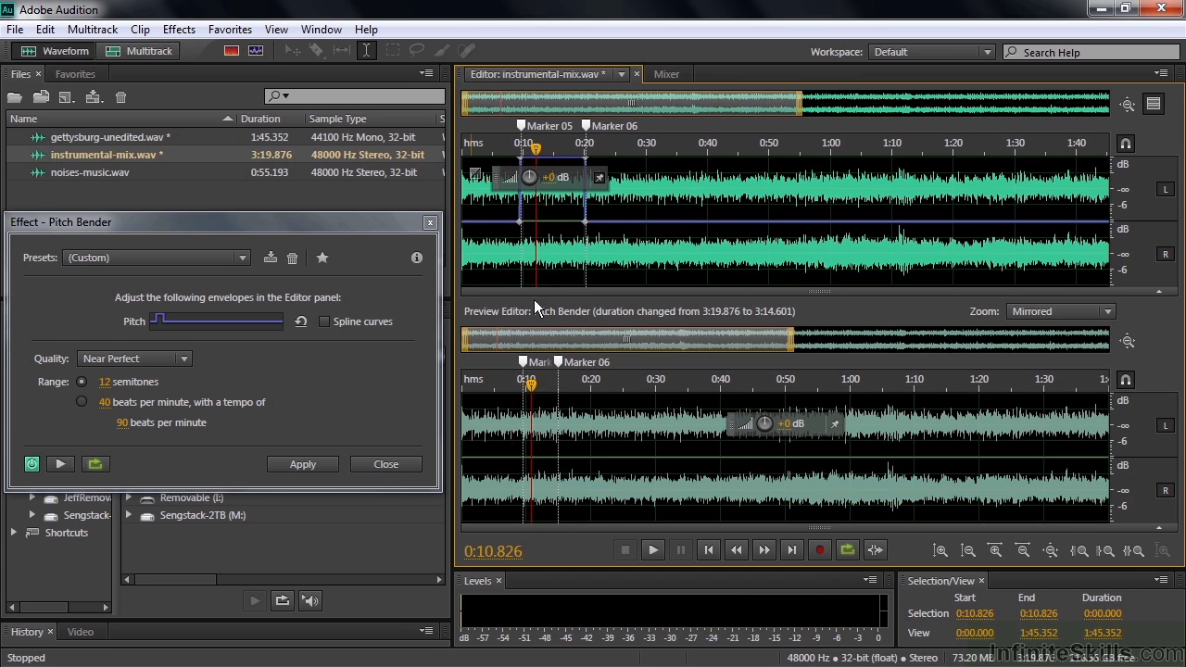
{"action": "key", "text": "space"}
{"action": "key", "text": "space"}
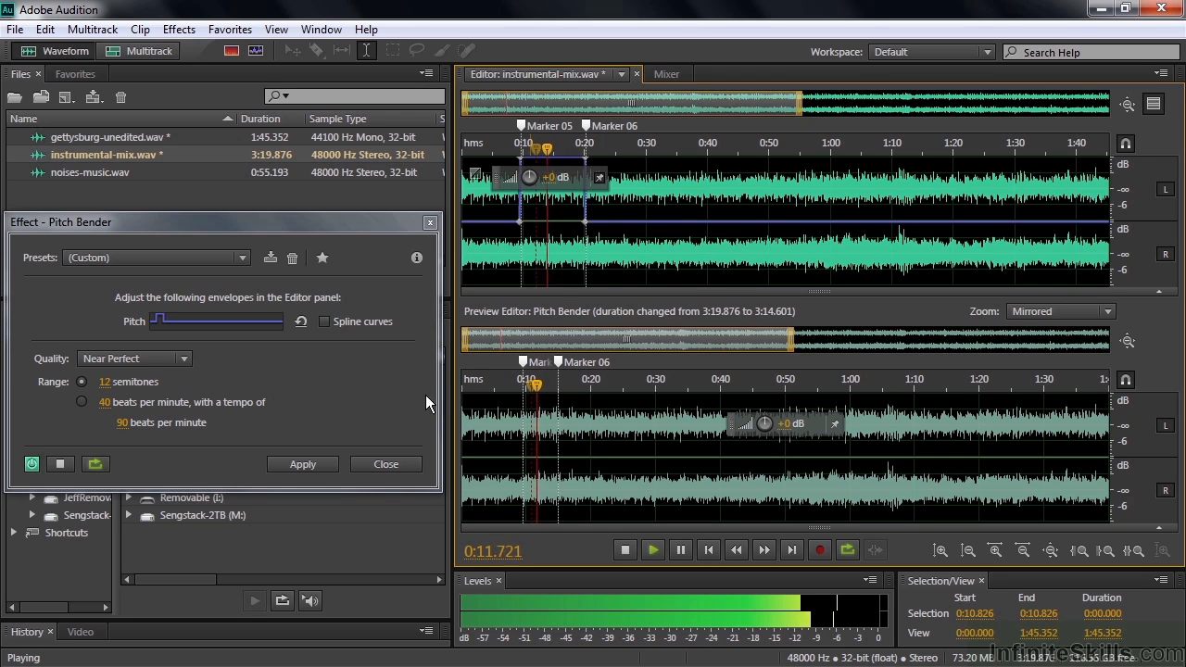
{"action": "key", "text": "space"}
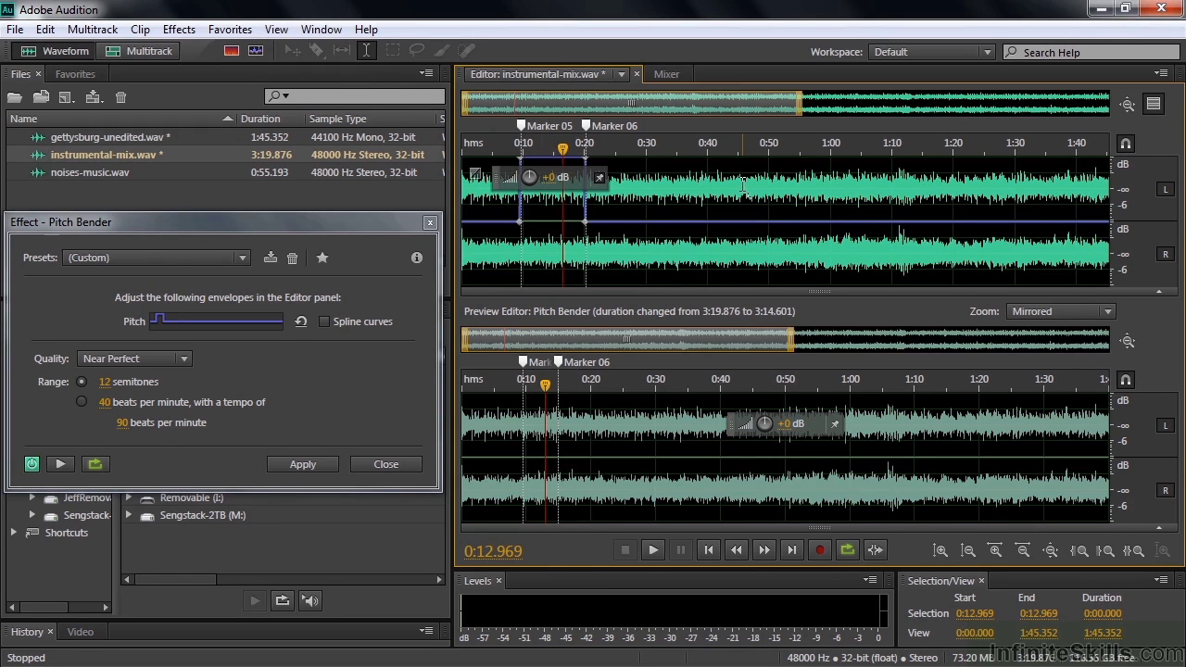
Close Pitch Bender, open noises-music.wav, and switch to the spectral frequency display
{"action": "left_click", "coordinate": [386, 465]}
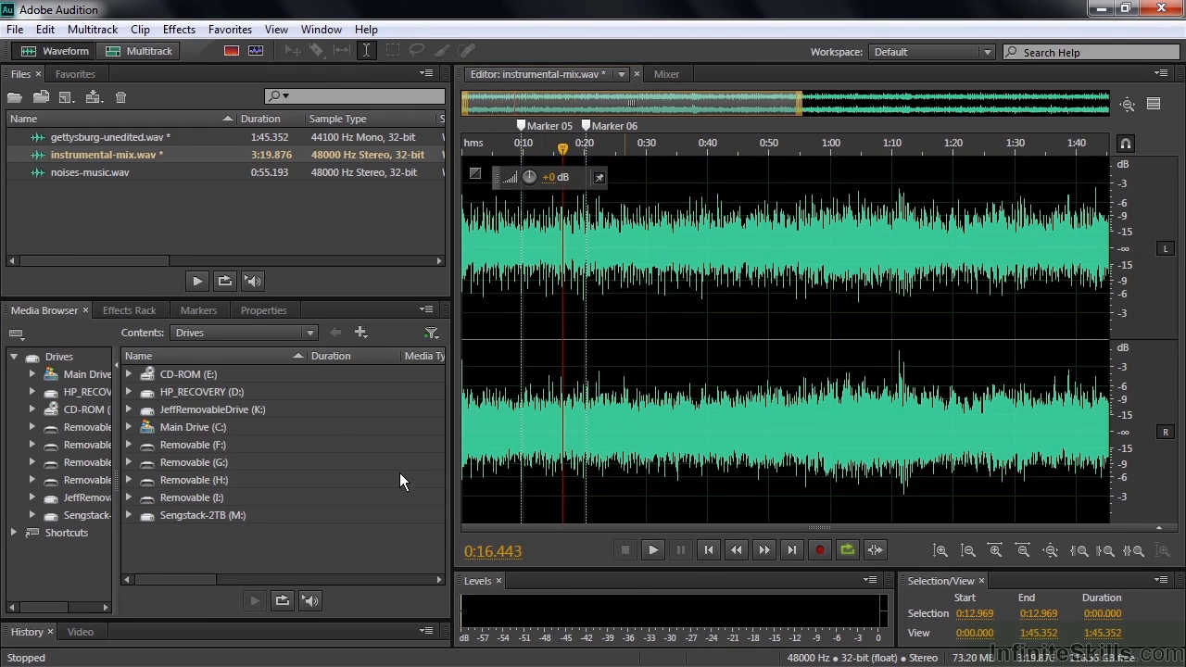
{"action": "double_click", "coordinate": [53, 171]}
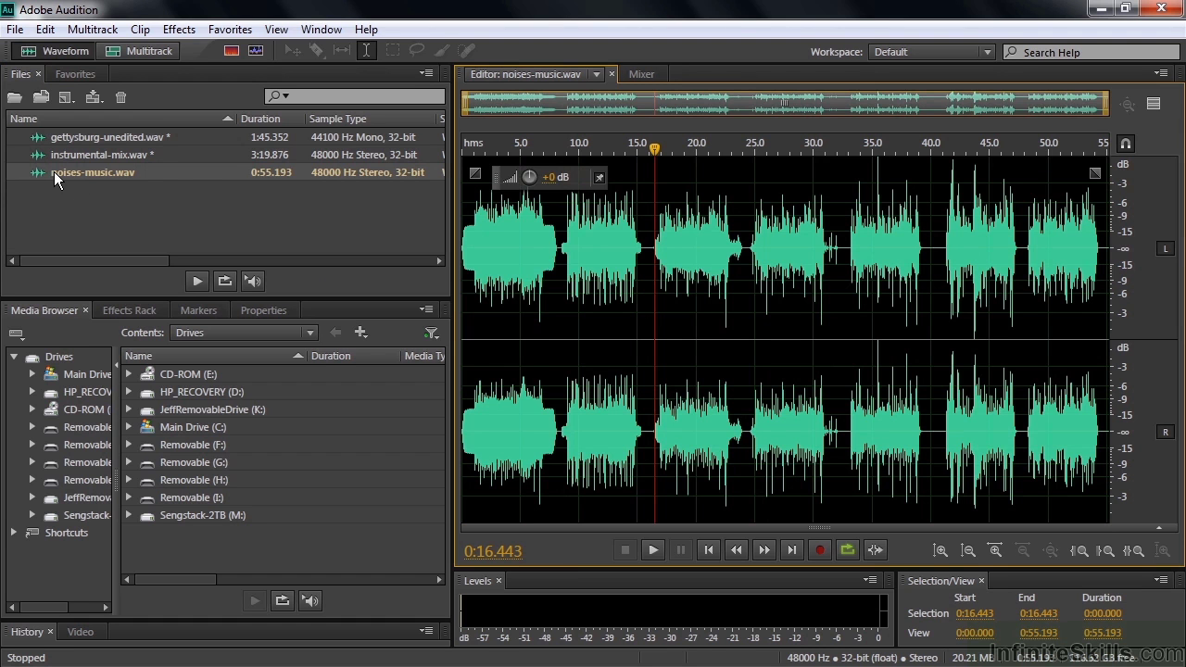
{"action": "left_click", "coordinate": [231, 50]}
Play the file's ending from about 0:48.5 to 0:50.524, then zoom in
{"action": "left_click", "coordinate": [1031, 335]}
{"action": "key", "text": "space"}
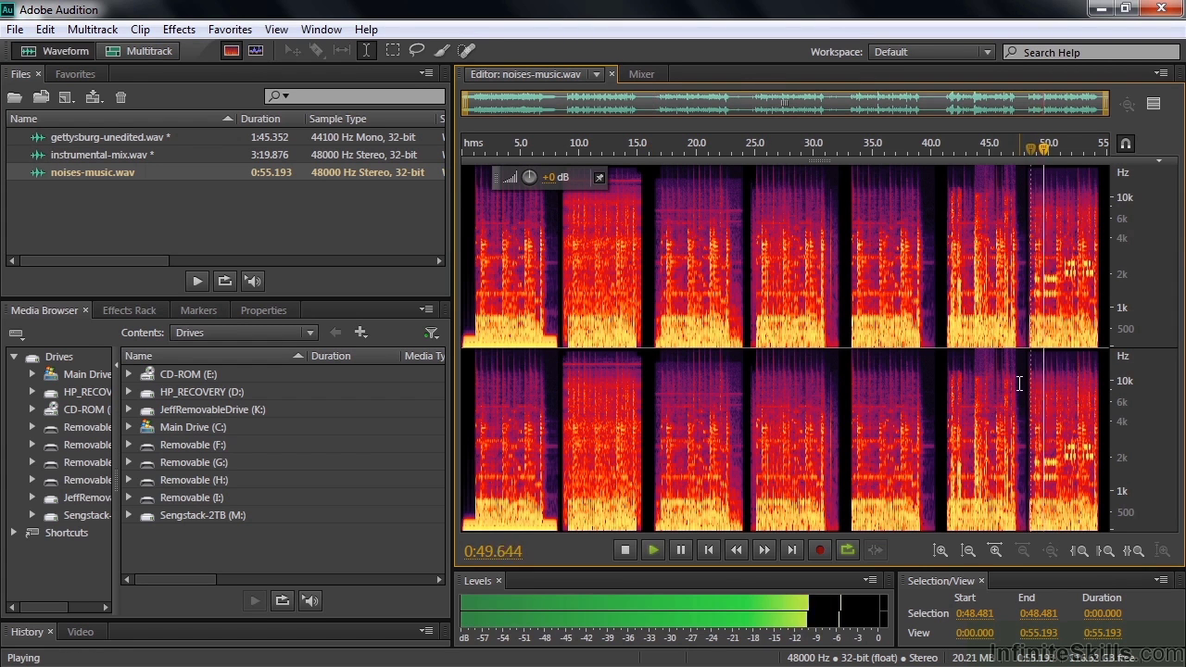
{"action": "key", "text": "space"}
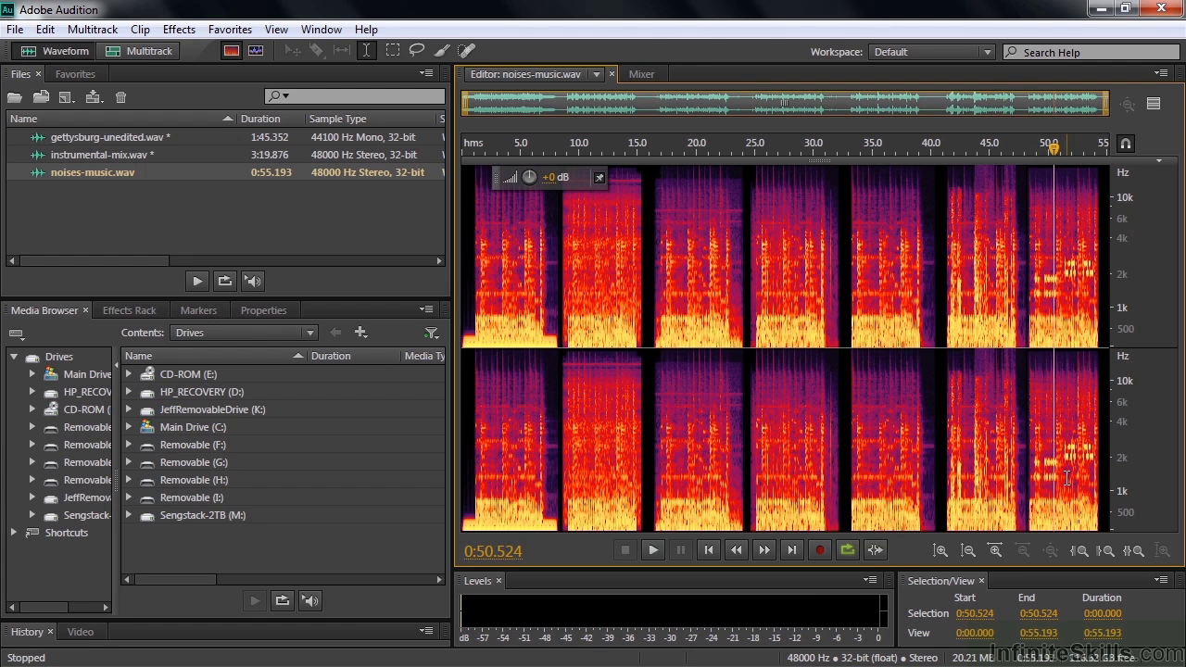
{"action": "scroll", "coordinate": [1078, 473], "scroll_direction": "up", "scroll_amount": 5}
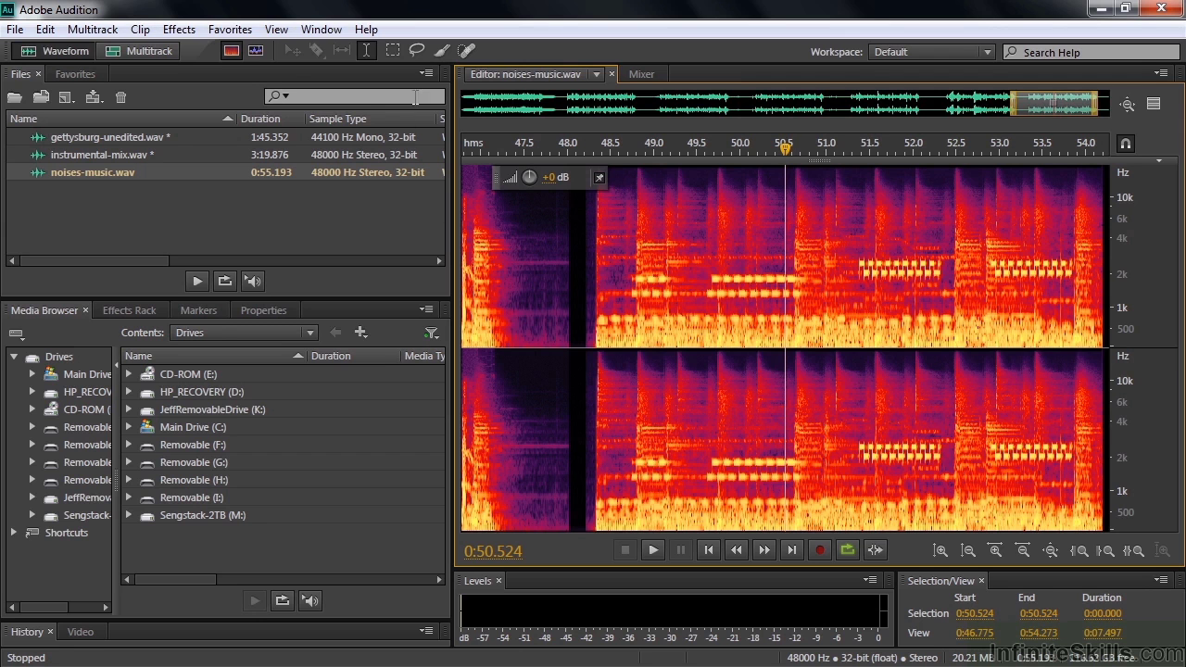
Paint the ringing tones near 2 kHz and 1.2 kHz, then go to Sound Remover
{"action": "left_click", "coordinate": [442, 51]}
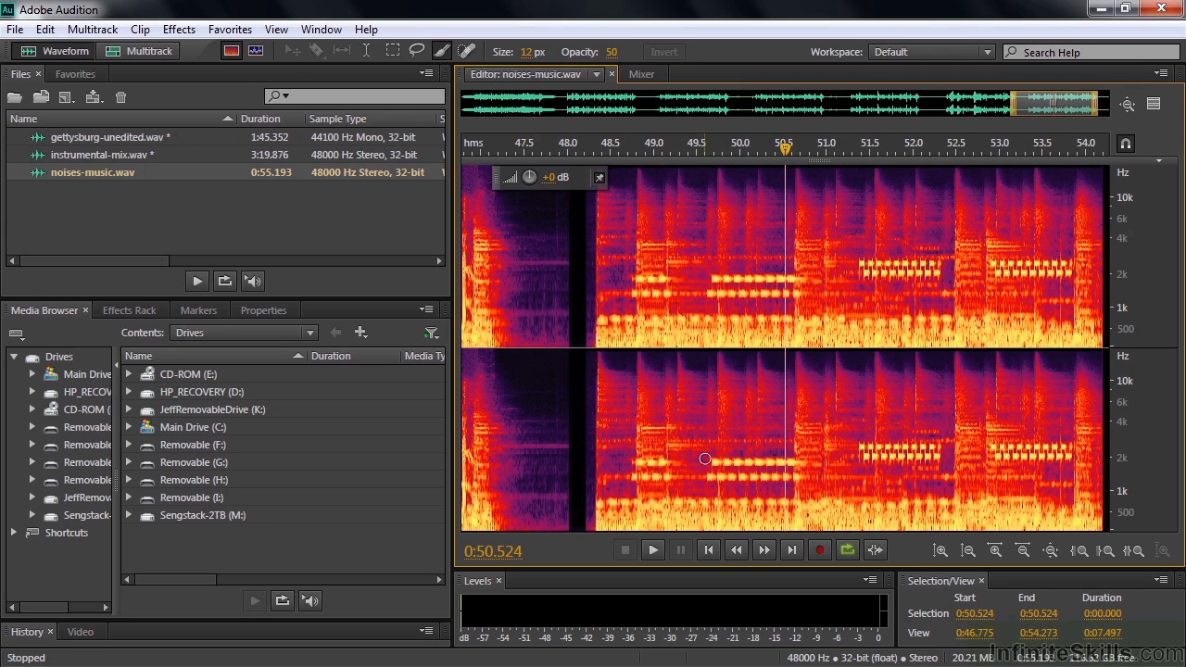
{"action": "left_click_drag", "start_coordinate": [714, 461], "coordinate": [798, 461]}
{"action": "key", "text": "shift"}
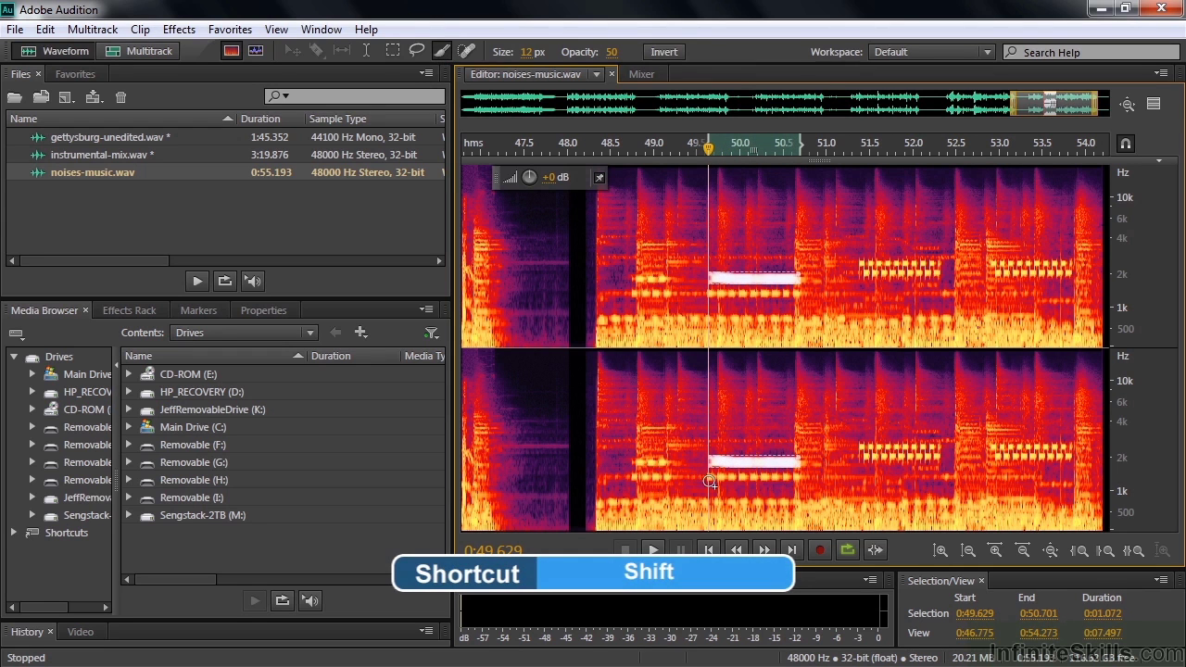
{"action": "left_click_drag", "start_coordinate": [710, 480], "coordinate": [802, 477]}
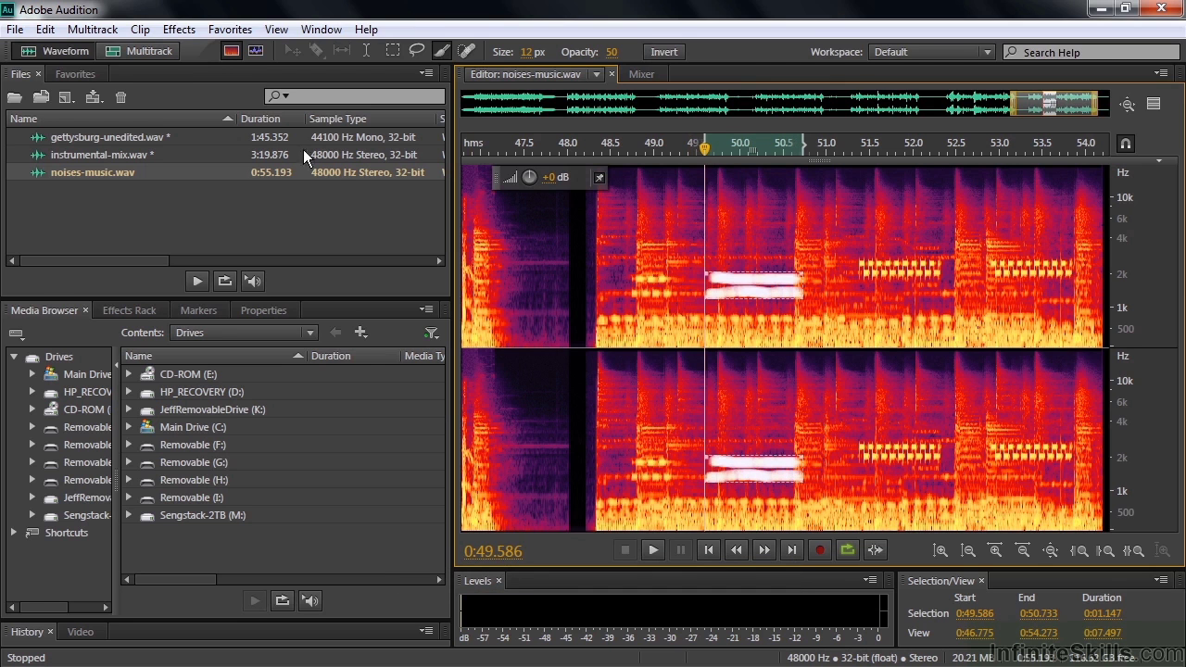
{"action": "left_click", "coordinate": [176, 32]}
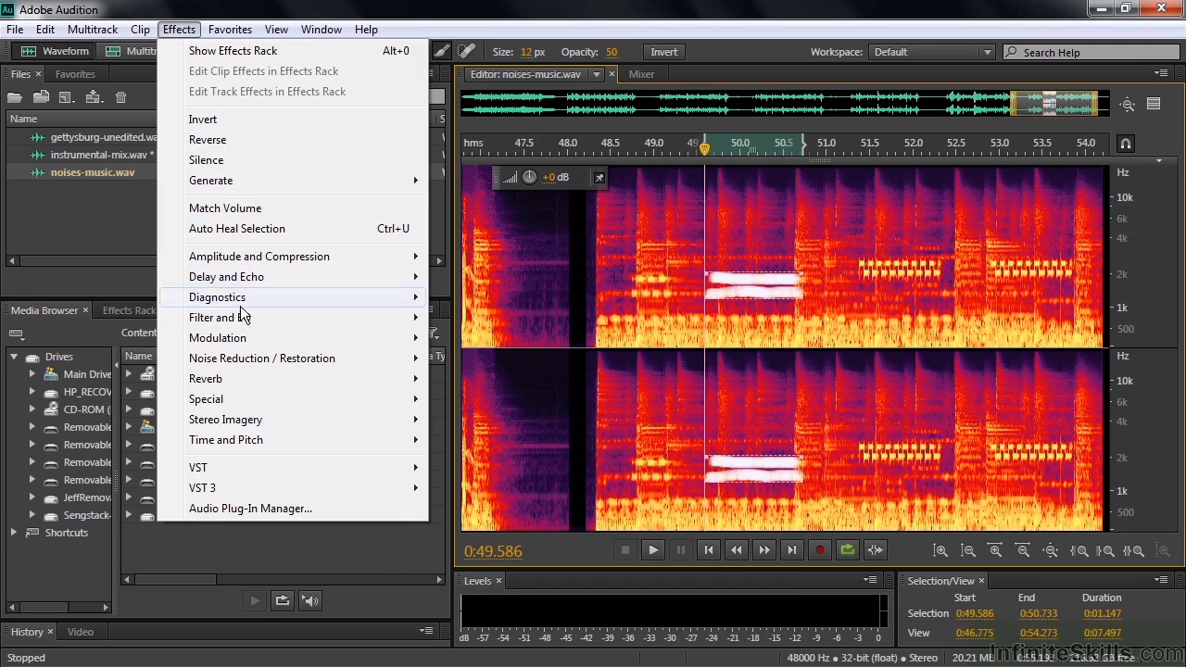
{"action": "mouse_move", "coordinate": [257, 369]}
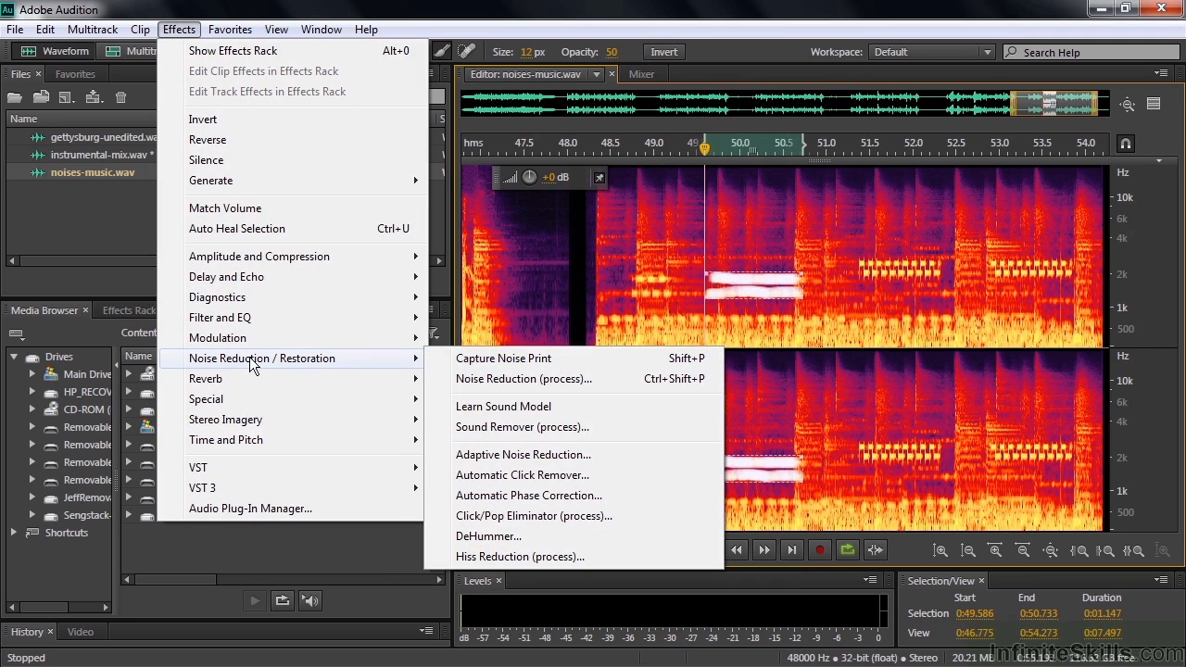
In Sound Remover, replace the painted selection with 0:48.159–0:50.841 and preview High Noise Complexity
{"action": "left_click", "coordinate": [472, 427]}
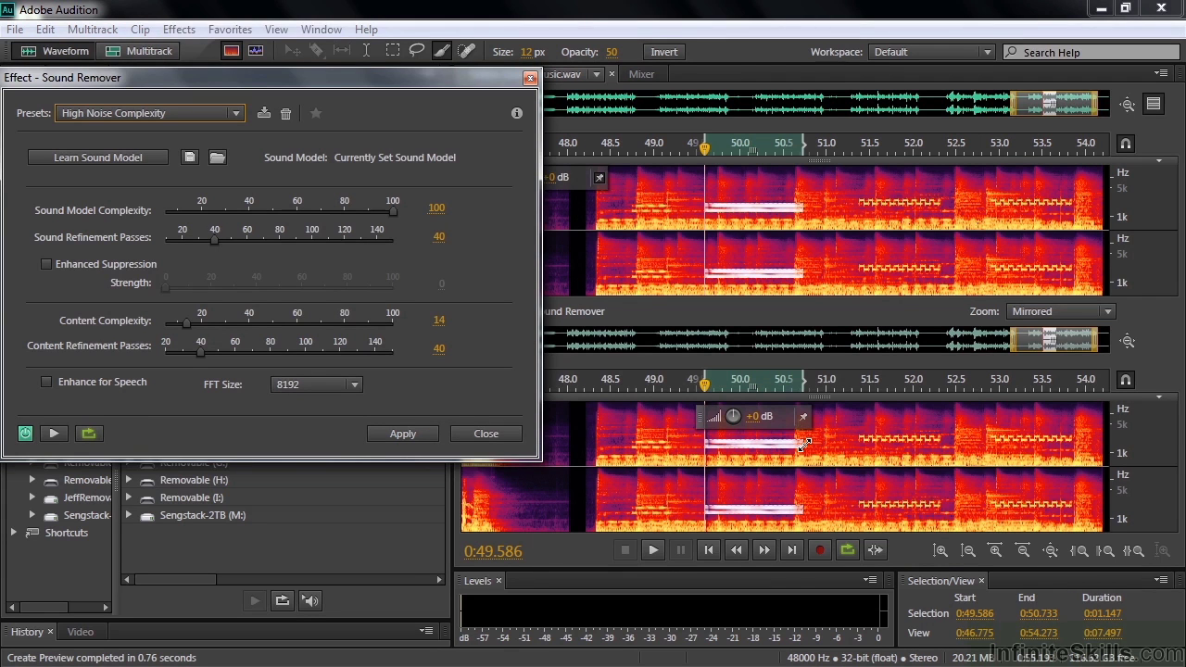
{"action": "left_click", "coordinate": [586, 435]}
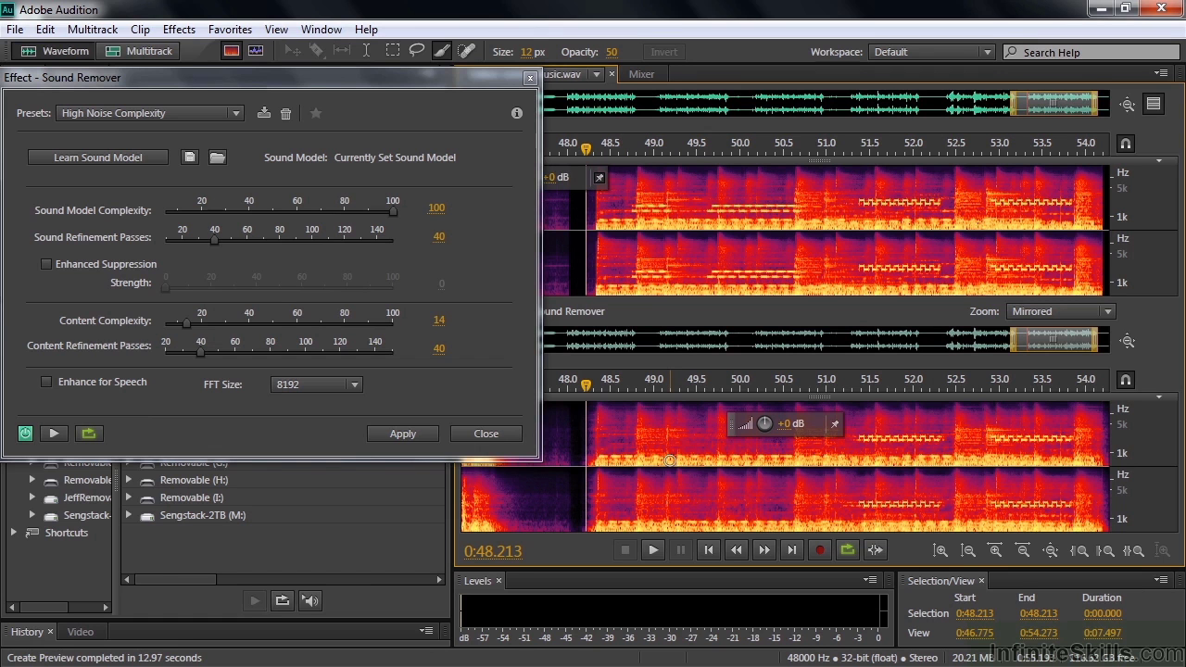
{"action": "left_click", "coordinate": [361, 49]}
{"action": "mouse_move", "coordinate": [582, 428]}
{"action": "left_mouse_down"}
{"action": "mouse_move", "coordinate": [640, 449]}
{"action": "mouse_move", "coordinate": [813, 473]}
{"action": "left_mouse_up"}
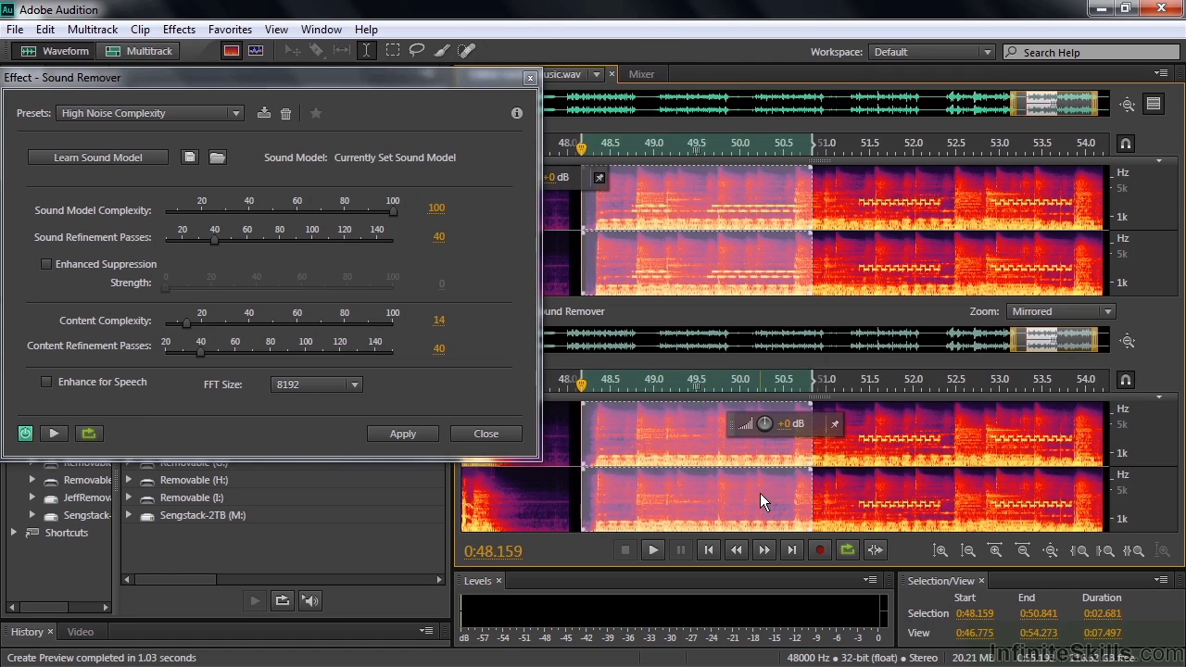
{"action": "left_click", "coordinate": [52, 431]}
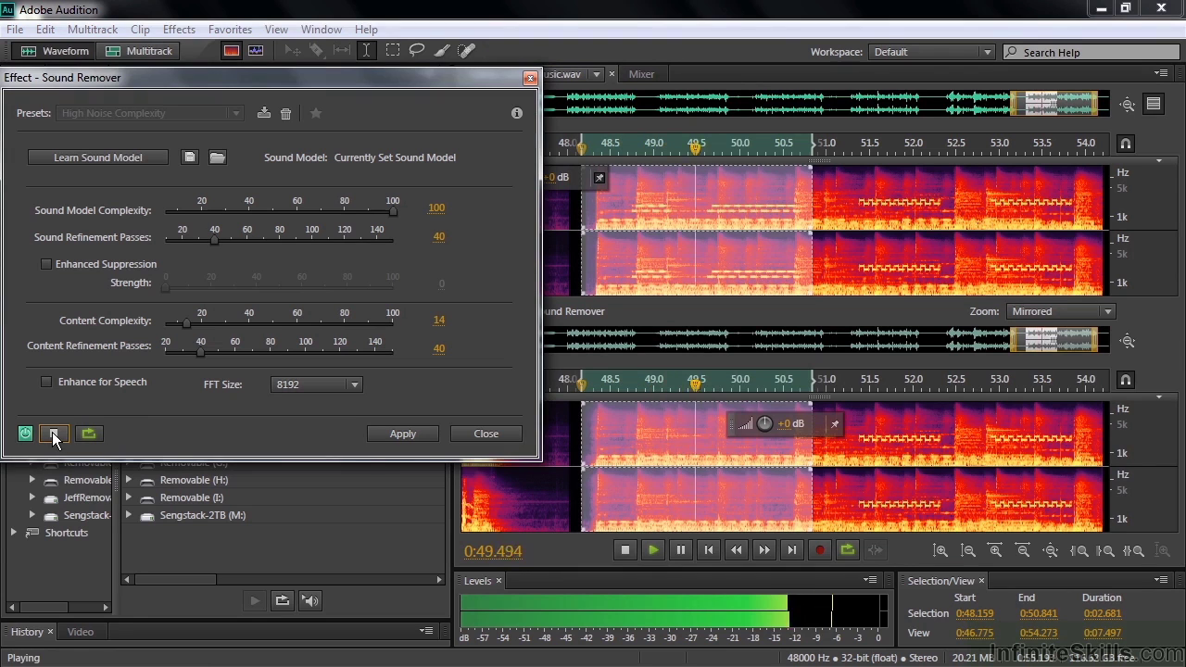
{"action": "left_click", "coordinate": [52, 432]}
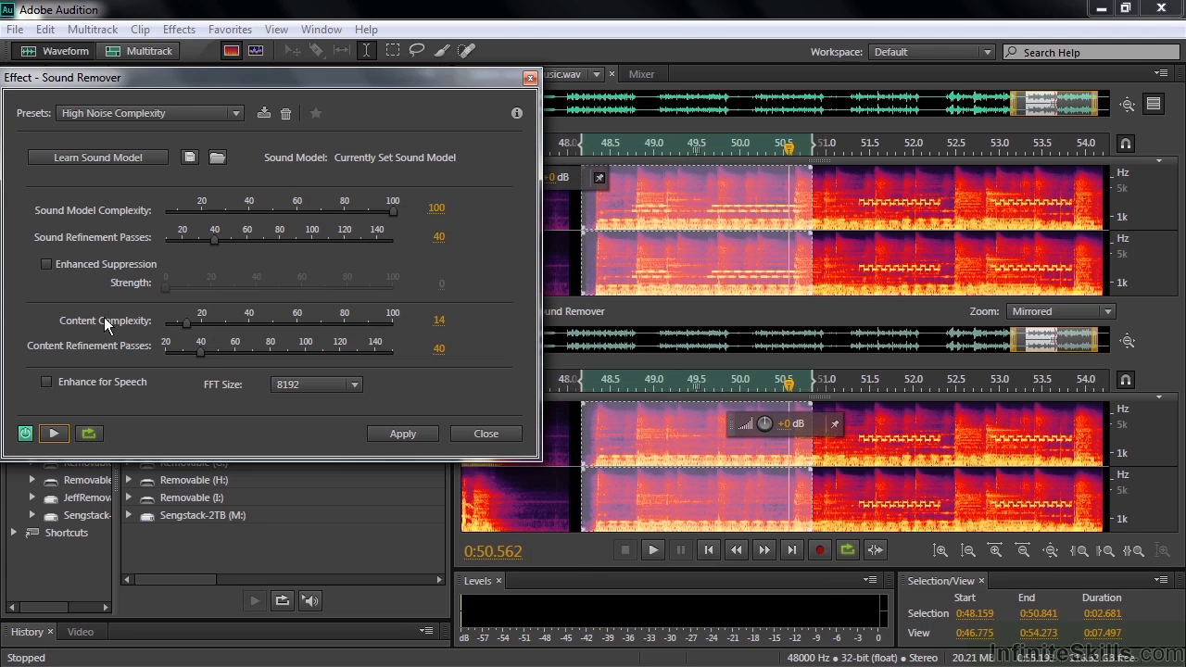
Preview the High Content Complexity preset, try Remove Long Tones, then settle on Maximum
{"action": "left_click", "coordinate": [238, 114]}
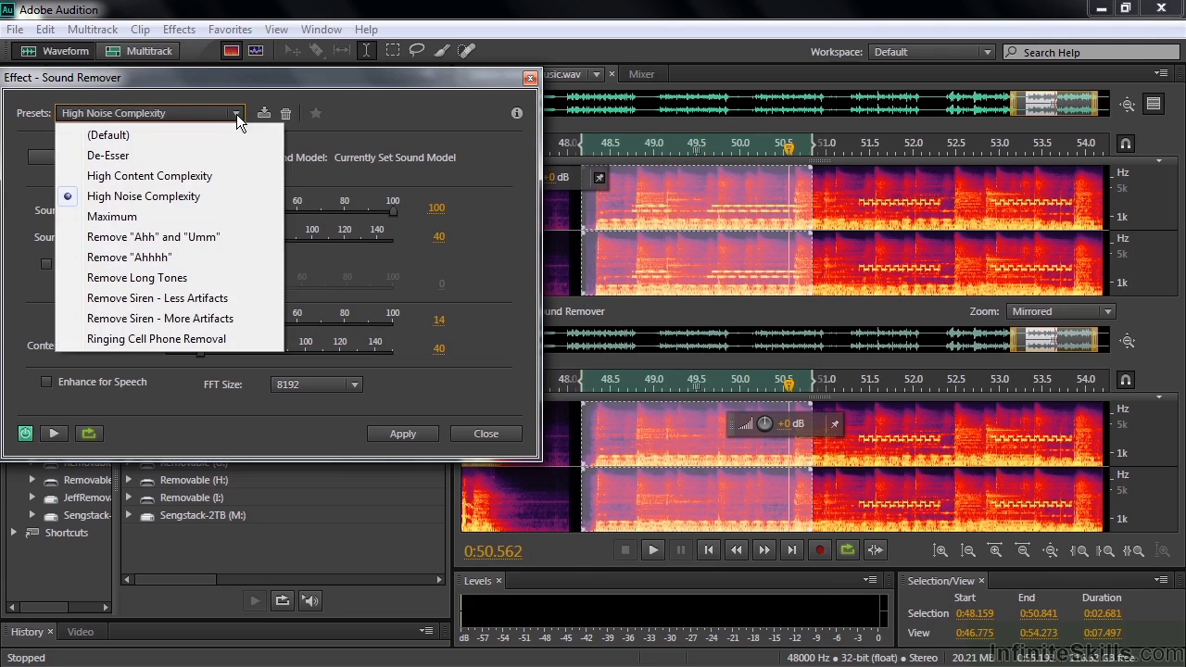
{"action": "left_click", "coordinate": [190, 175]}
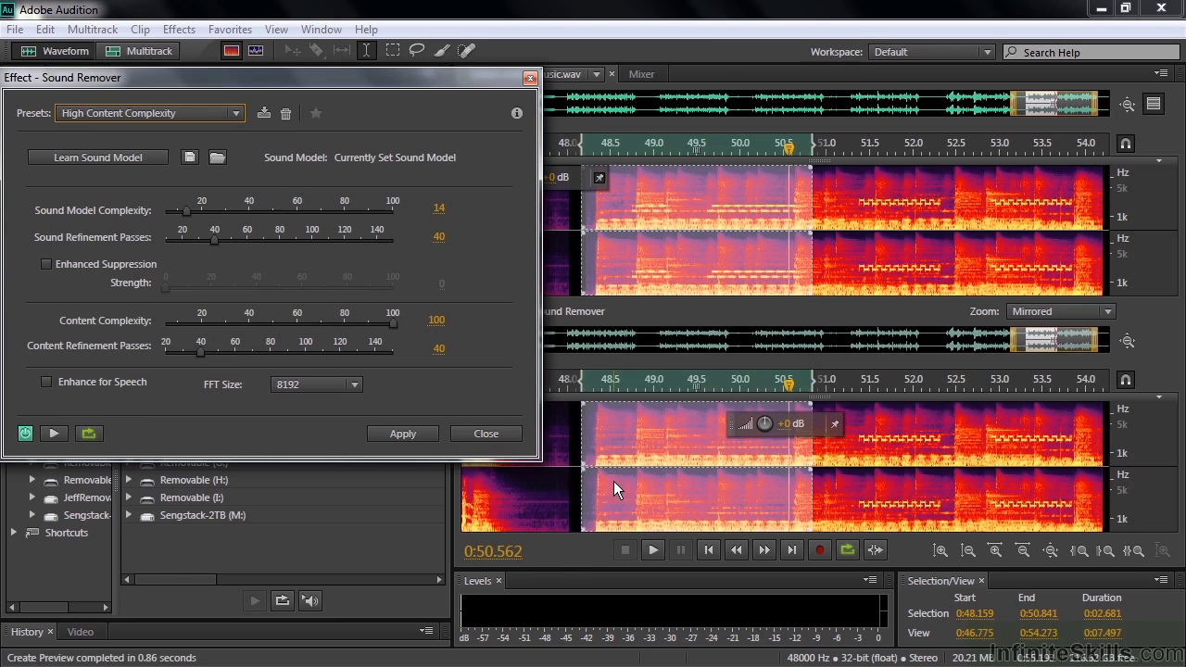
{"action": "left_click", "coordinate": [54, 433]}
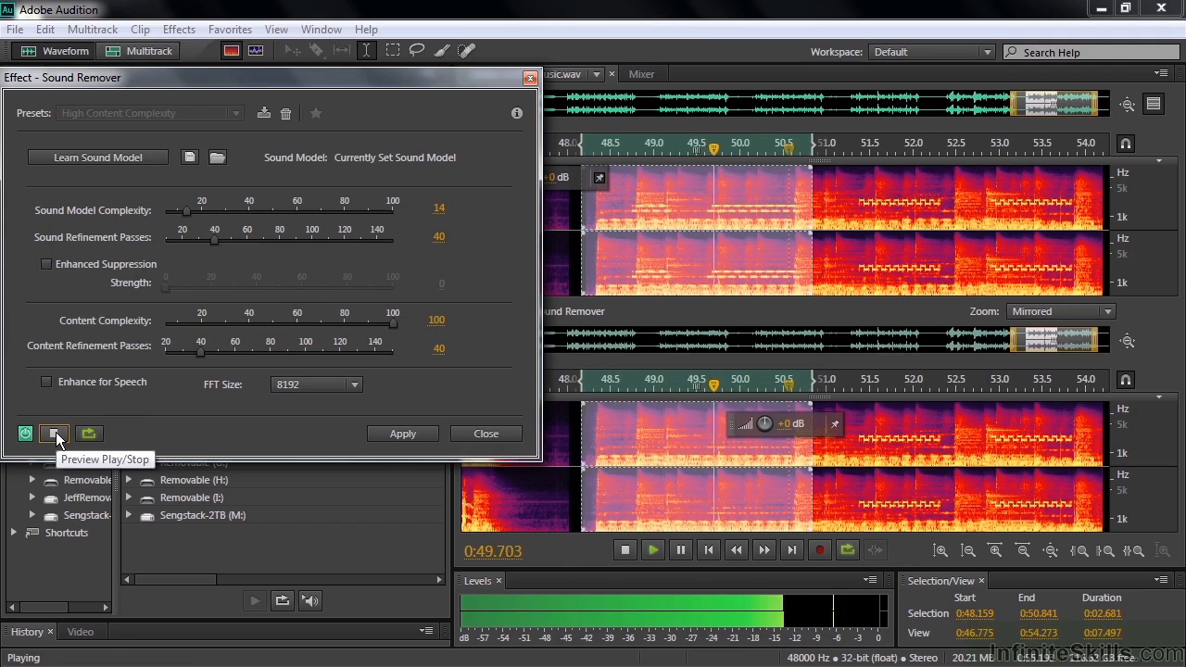
{"action": "left_click", "coordinate": [55, 434]}
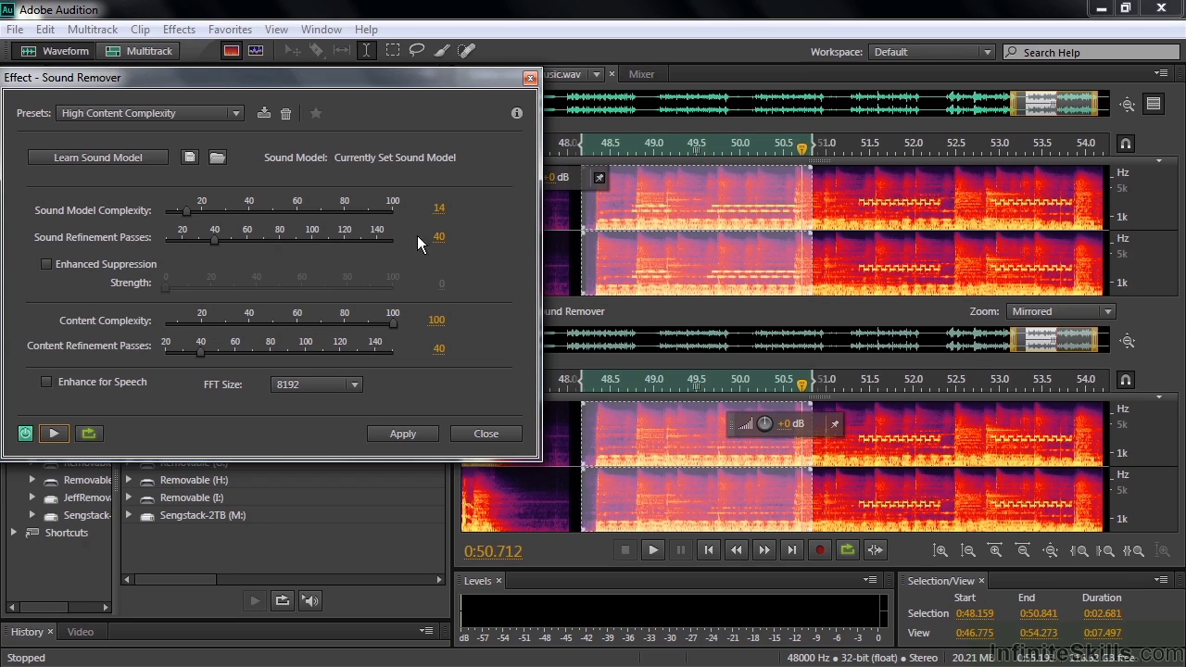
{"action": "left_click", "coordinate": [236, 113]}
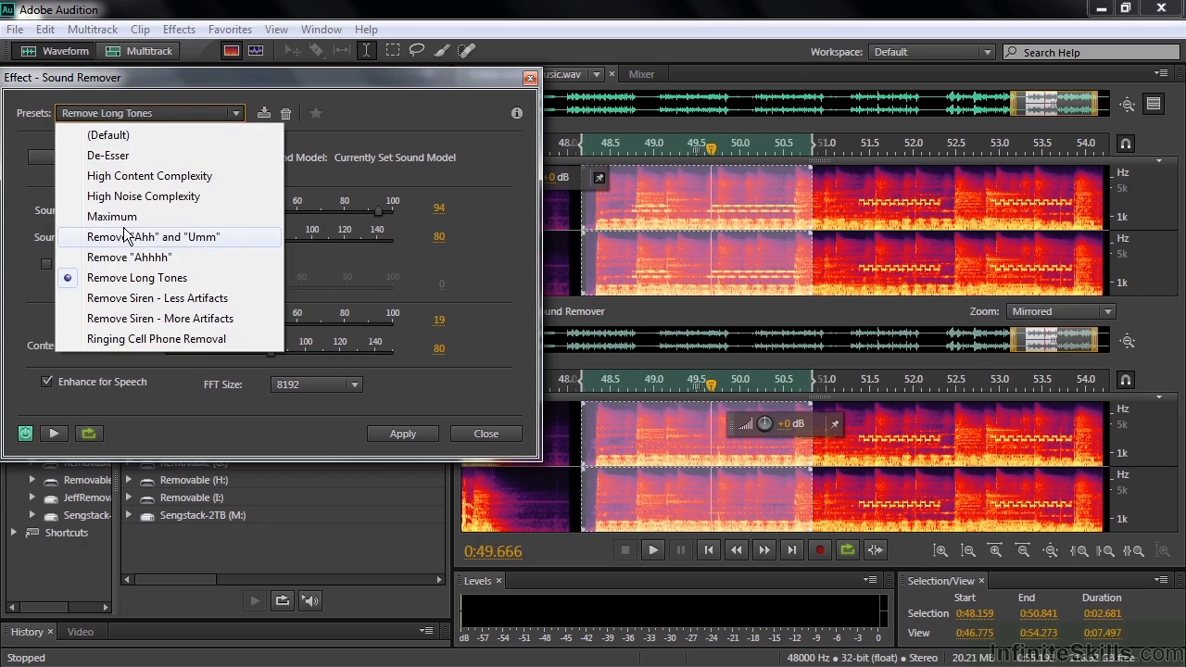
{"action": "left_click", "coordinate": [119, 216]}
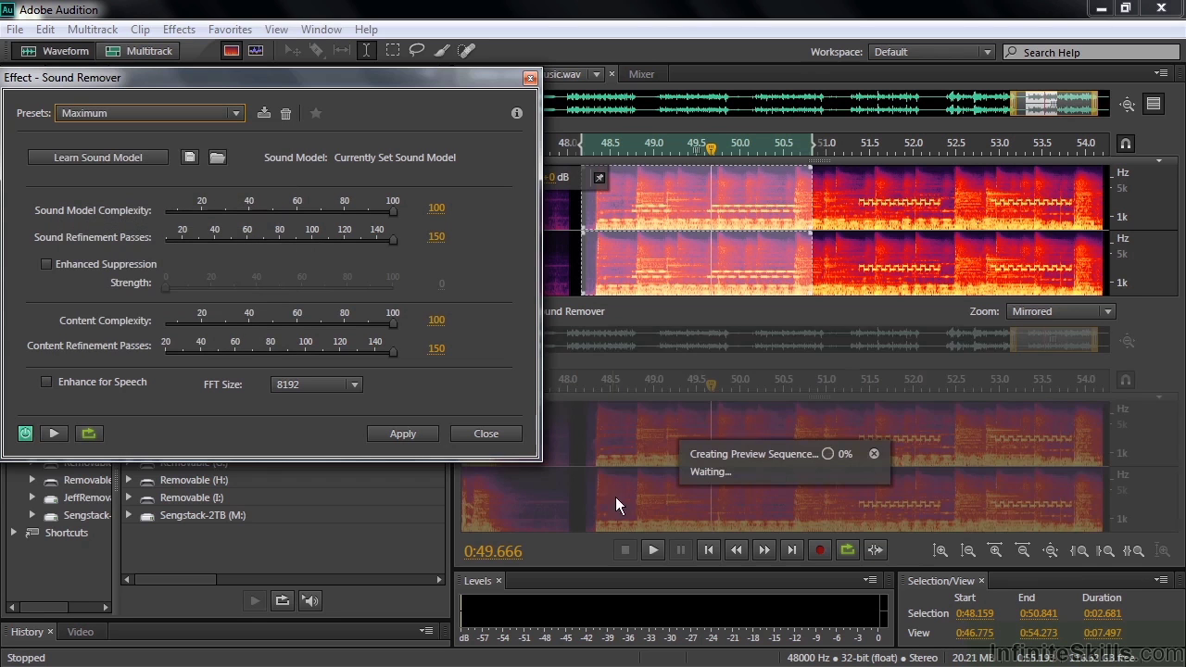